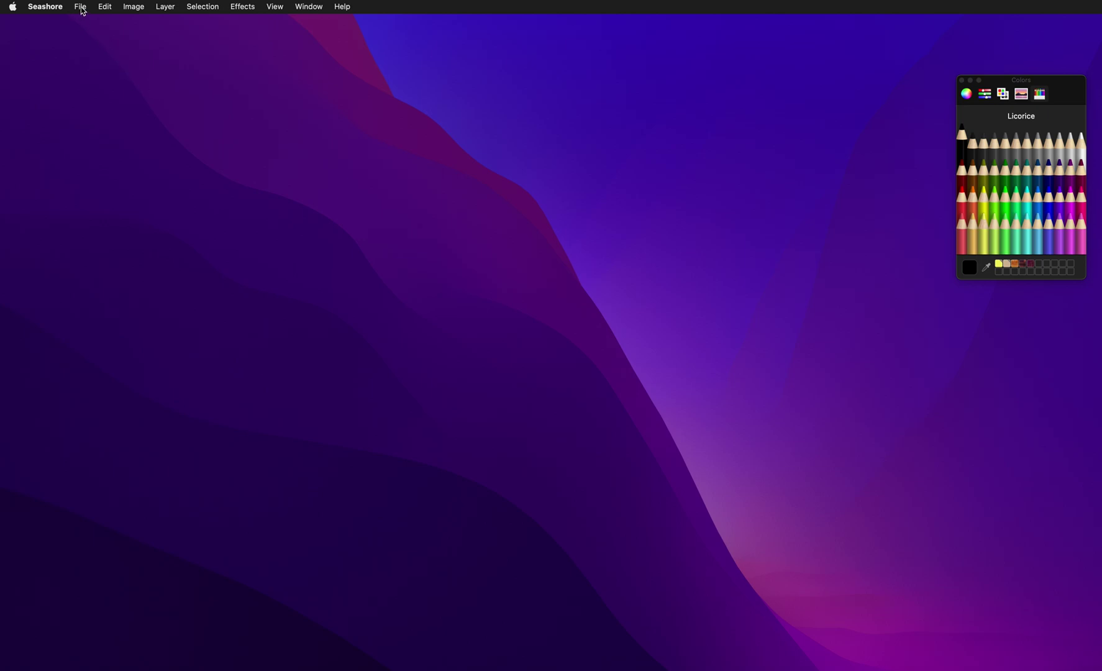
- Create a new 512 × 384 px transparent image and enlarge its window at the upper left
{"action": "key", "text": "Return"}
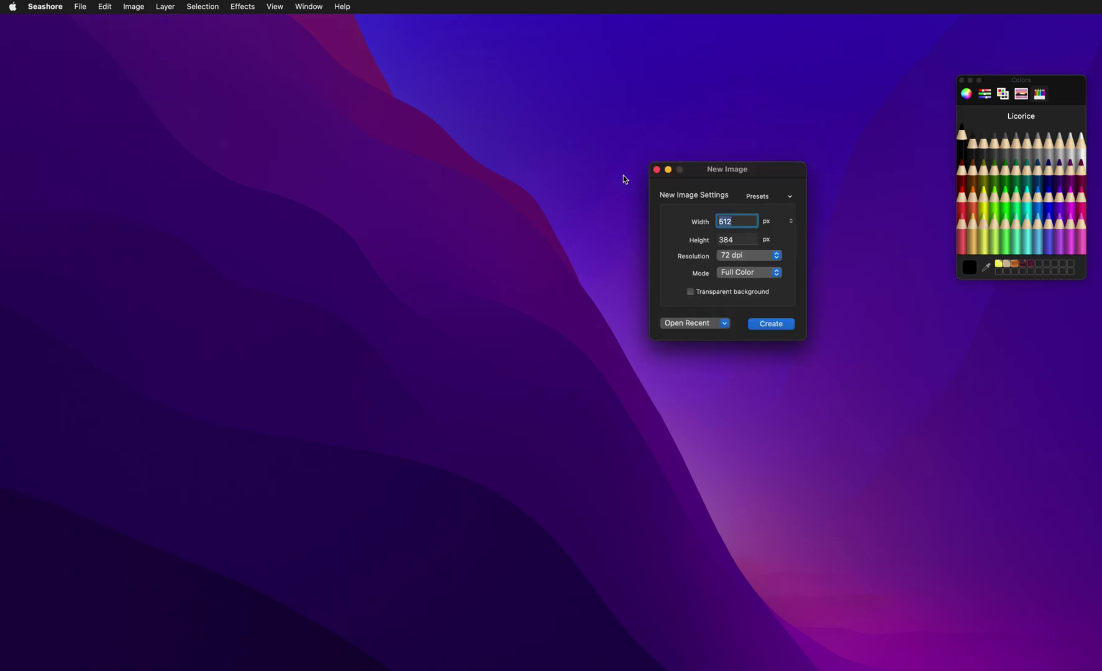
{"action": "left_click", "coordinate": [708, 292]}
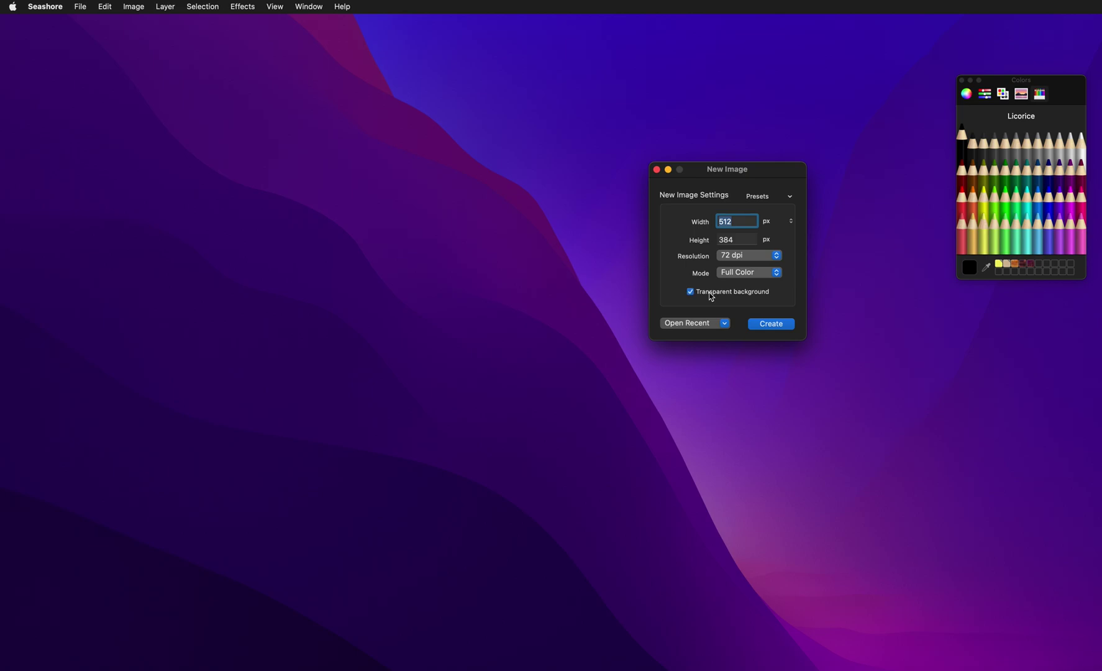
{"action": "left_click", "coordinate": [770, 323]}
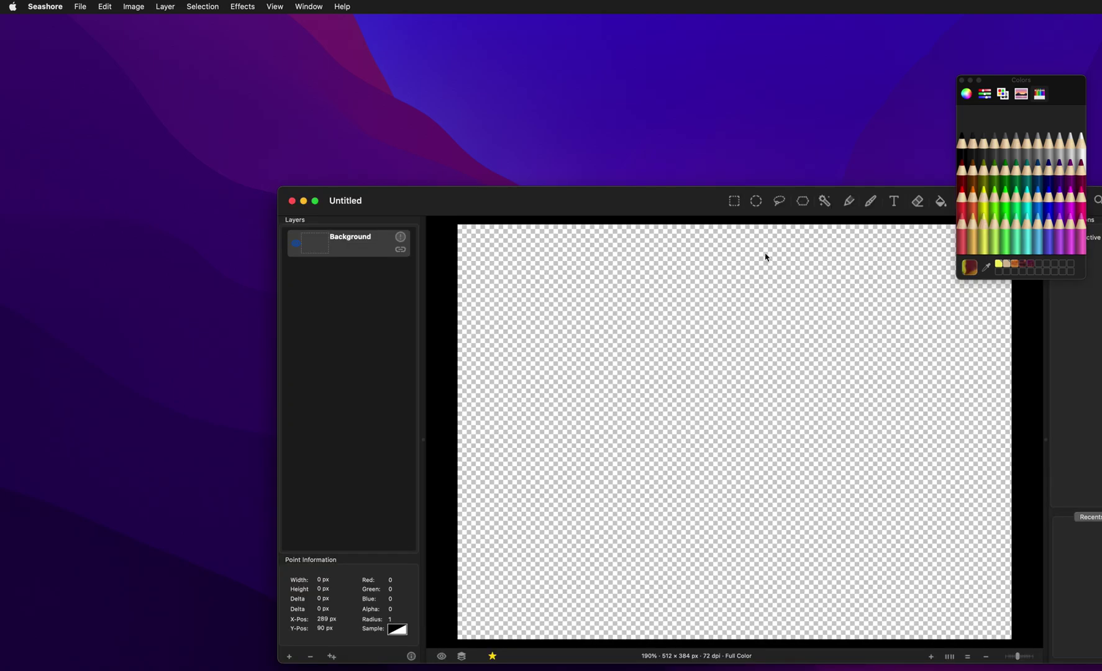
{"action": "left_click_drag", "start_coordinate": [676, 202], "coordinate": [428, 66]}
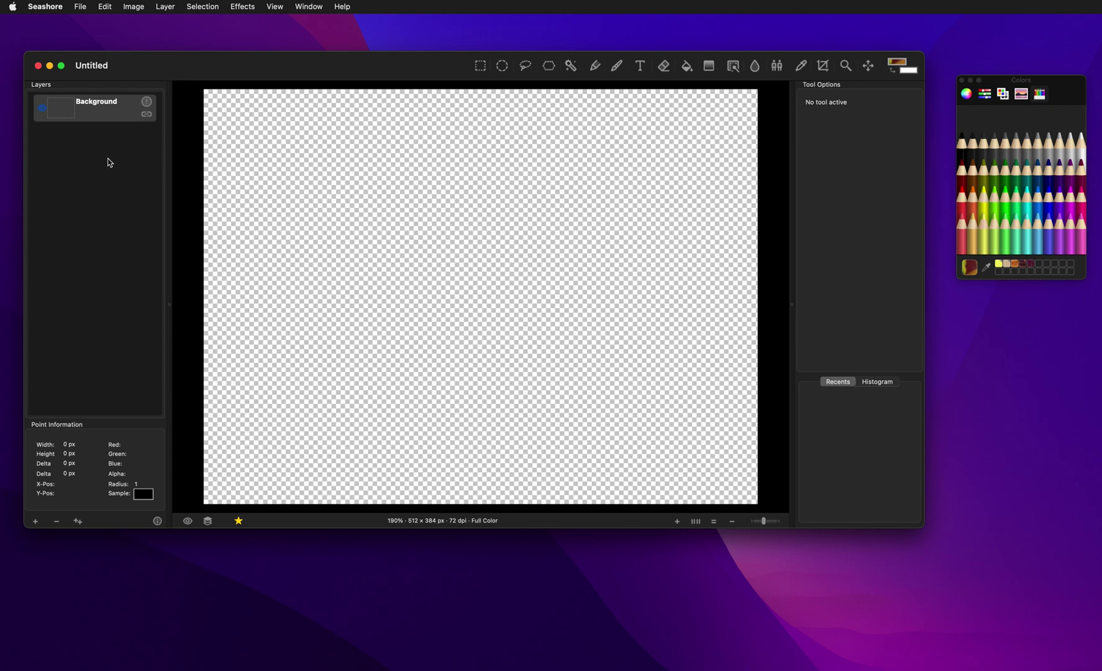
{"action": "left_click_drag", "start_coordinate": [919, 526], "coordinate": [960, 618]}
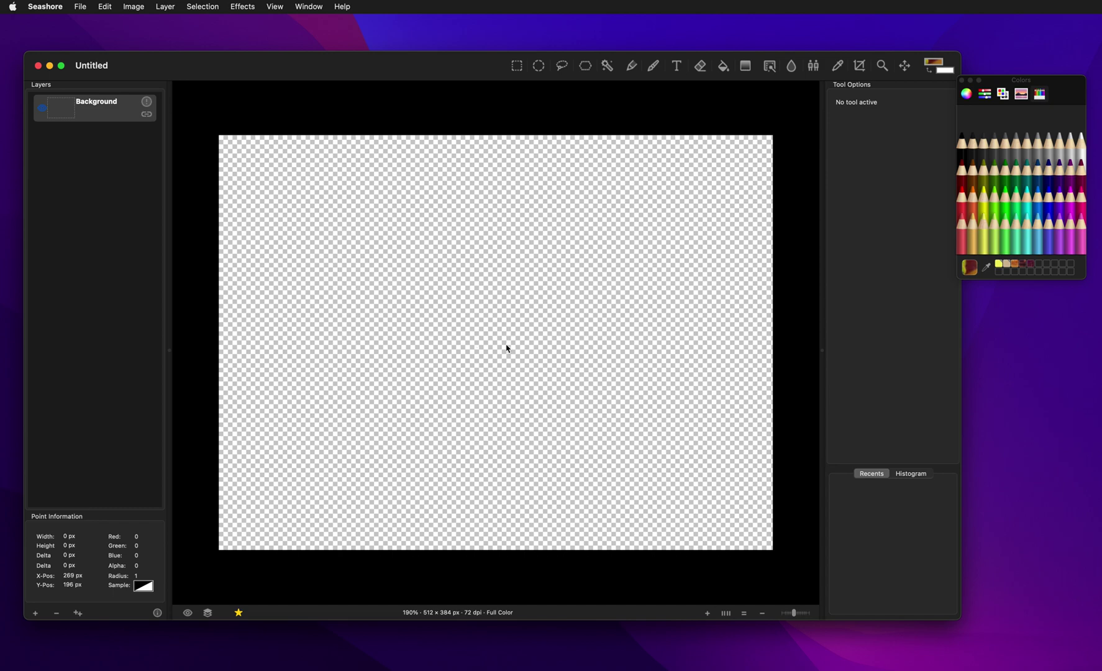
- Fill a wide rectangular selection on the Background layer with red
{"action": "left_click", "coordinate": [516, 65]}
{"action": "left_click_drag", "start_coordinate": [358, 223], "coordinate": [609, 339]}
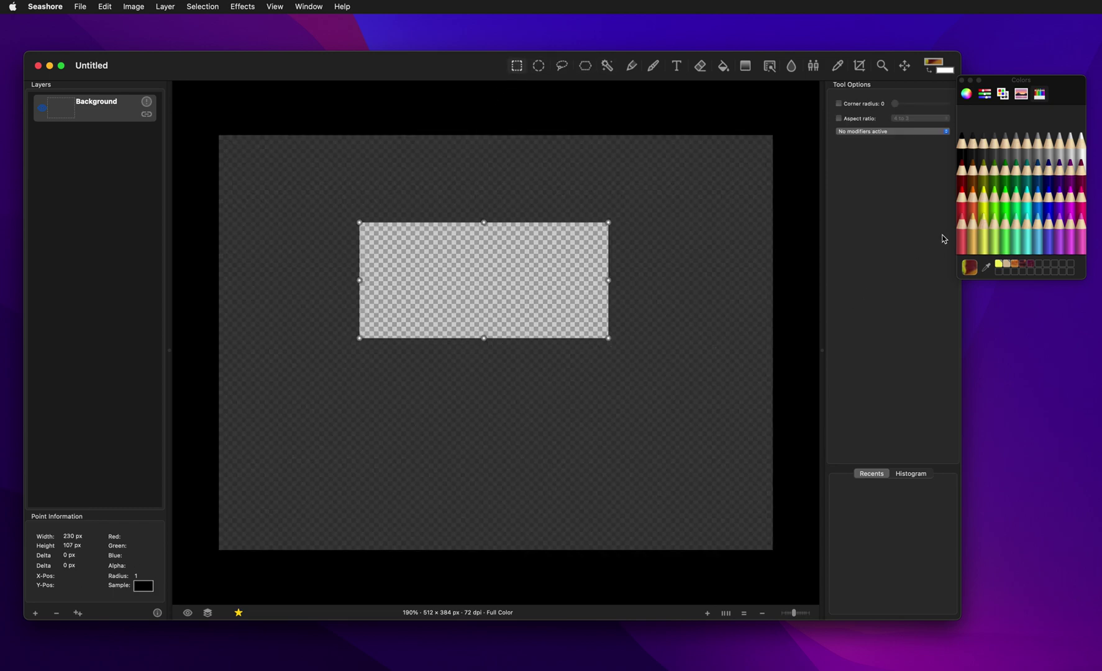
{"action": "left_click", "coordinate": [960, 212]}
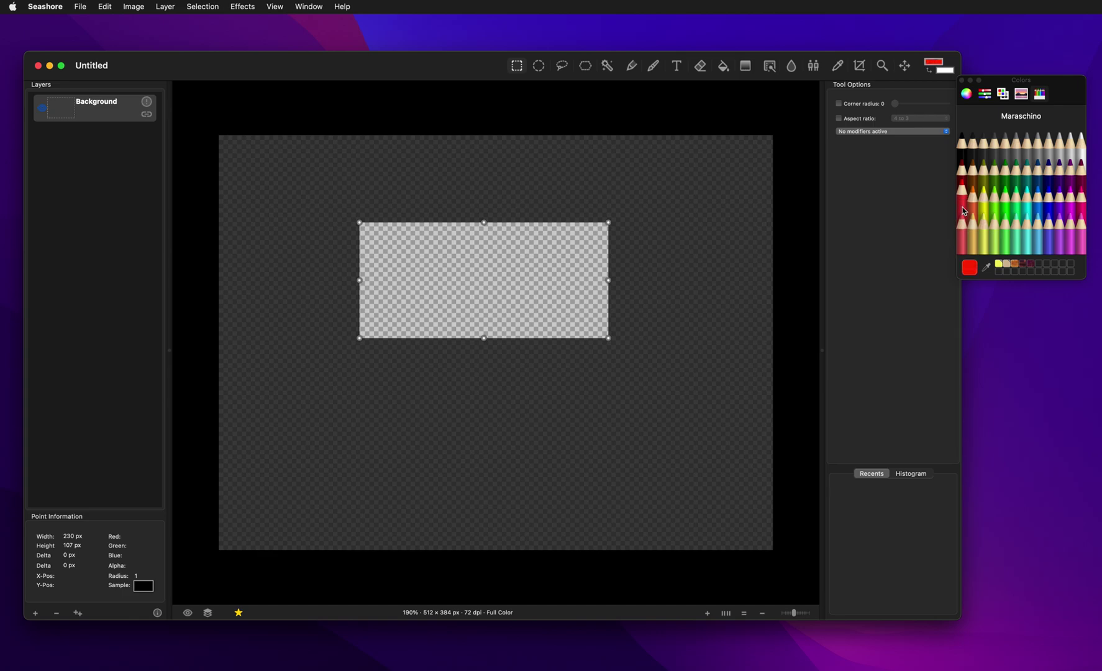
{"action": "left_click", "coordinate": [722, 67]}
{"action": "left_click", "coordinate": [517, 254]}
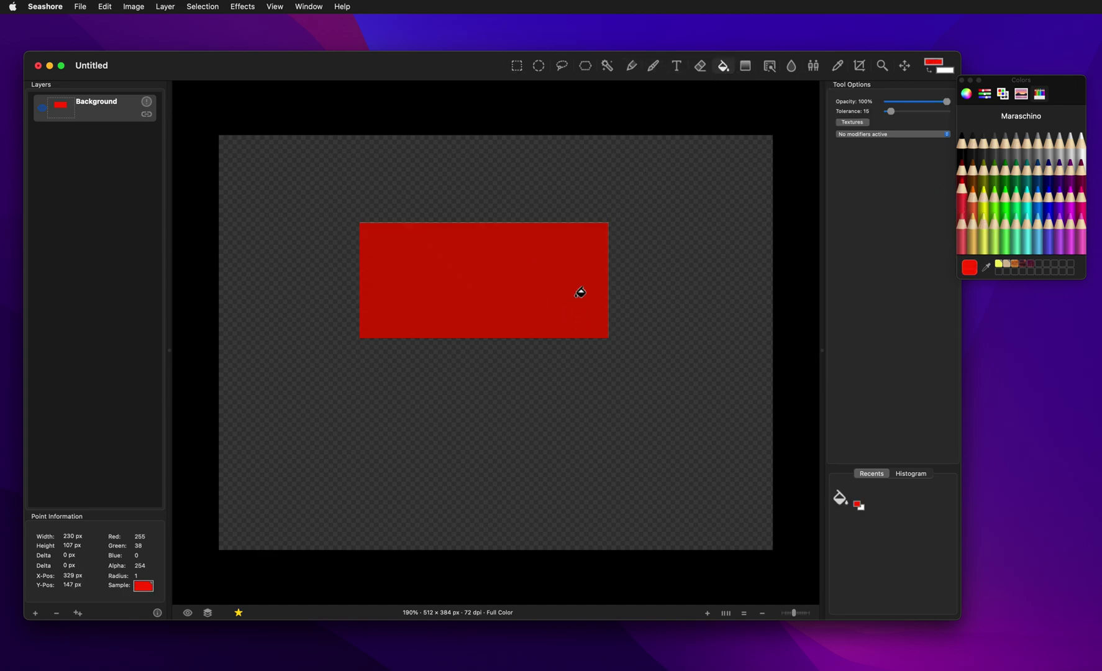
- On a new Layer 1, fill a tall ellipse with Spring green, then add an empty Layer 2
{"action": "left_click", "coordinate": [36, 612]}
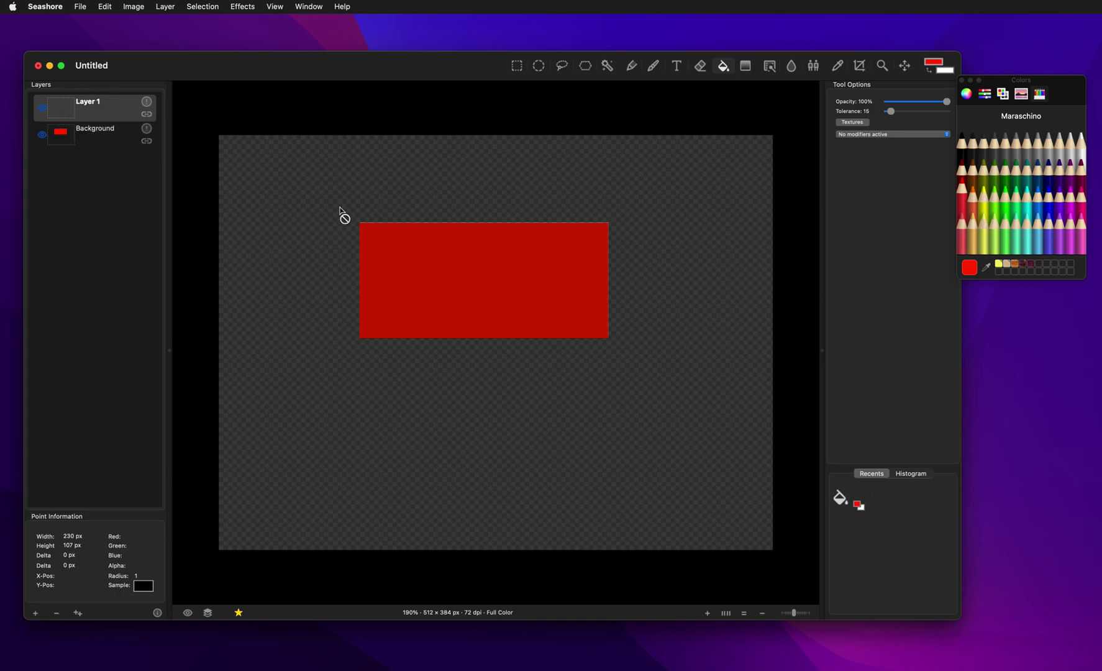
{"action": "left_click", "coordinate": [538, 67]}
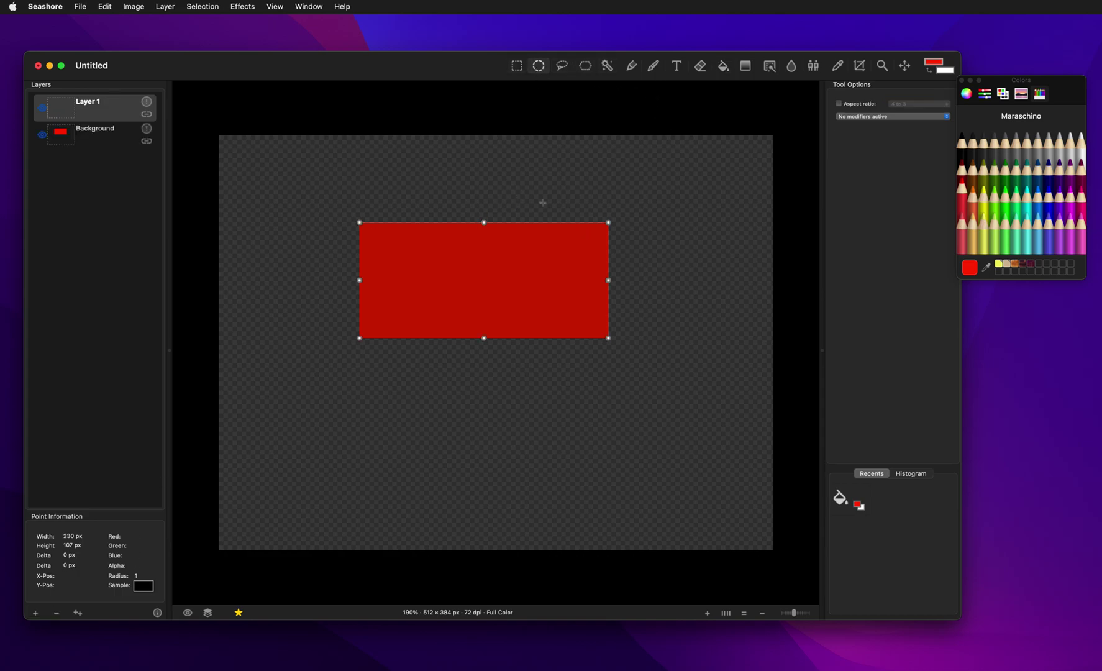
{"action": "left_click_drag", "start_coordinate": [525, 174], "coordinate": [717, 431]}
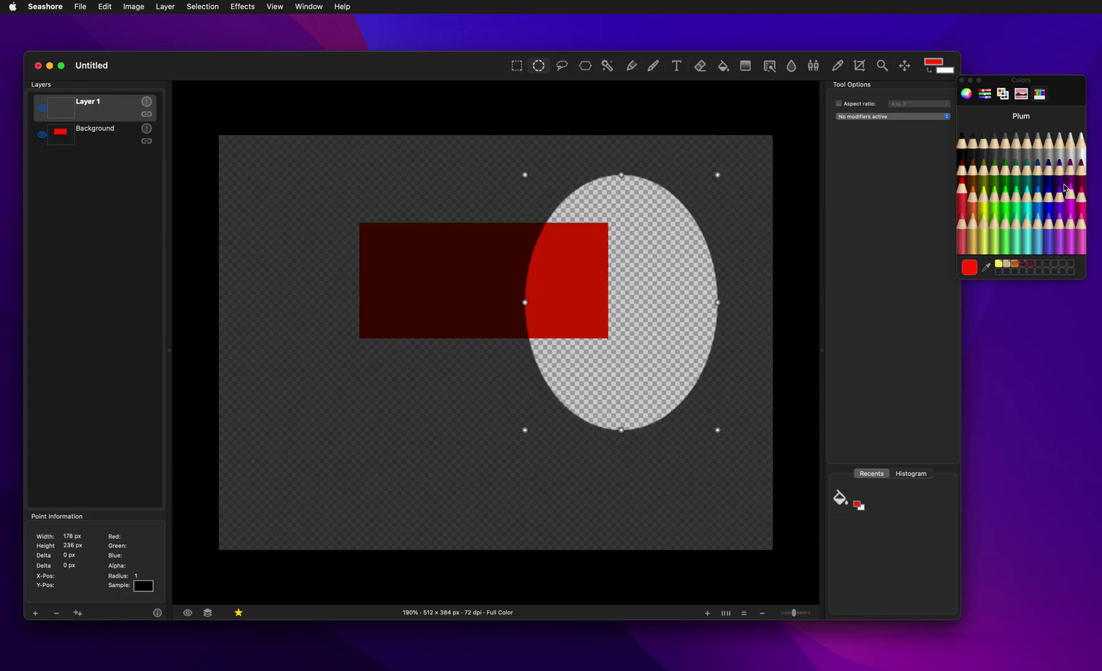
{"action": "left_click", "coordinate": [1005, 207]}
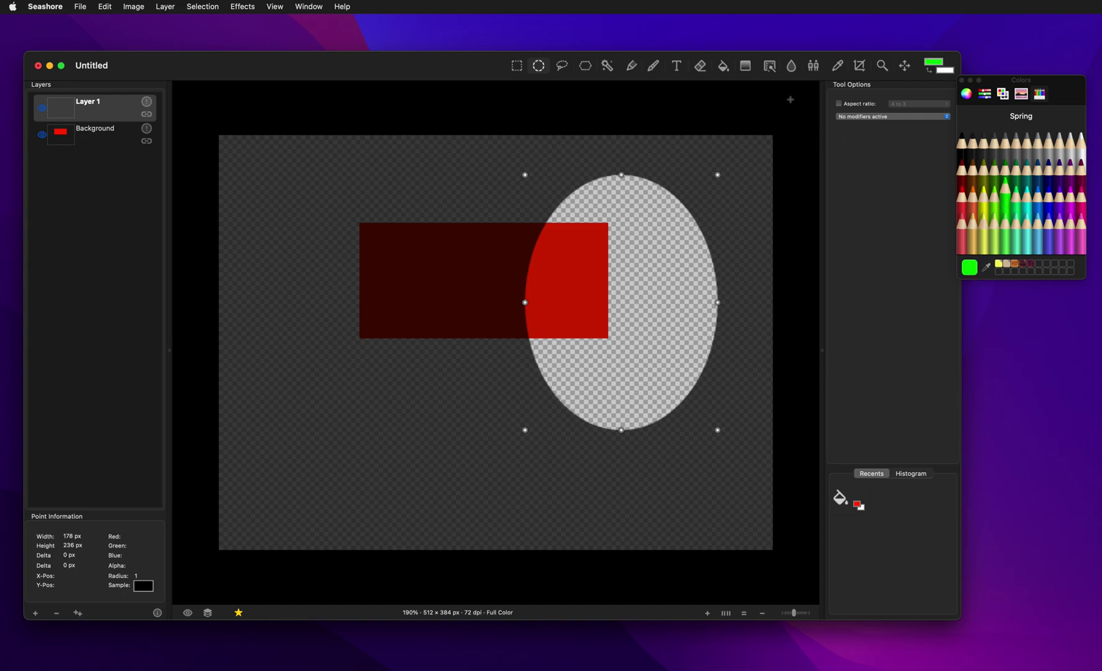
{"action": "left_click", "coordinate": [722, 70]}
{"action": "left_click", "coordinate": [694, 296]}
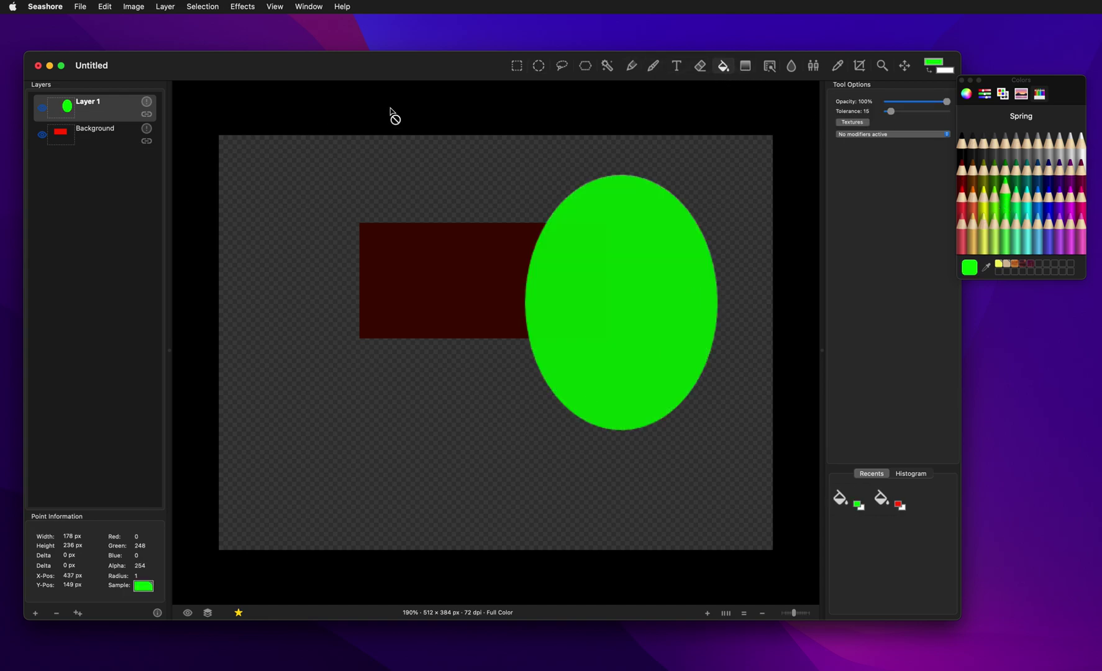
{"action": "left_click", "coordinate": [36, 612]}
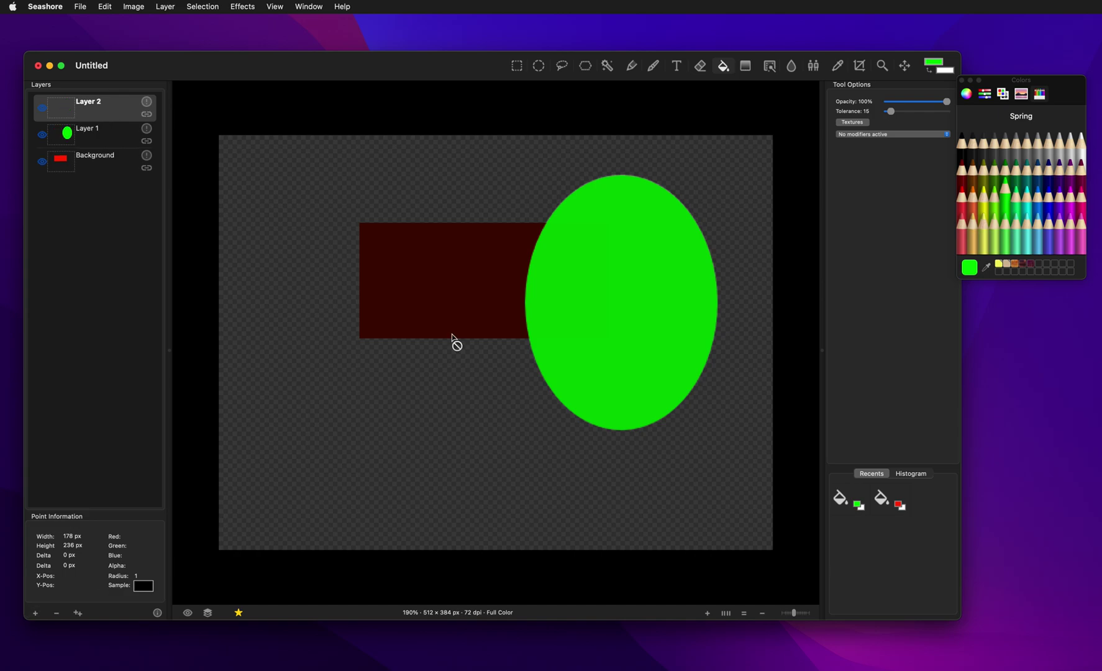
- Fill a polygon-lasso triangle at the lower left with Blueberry blue, then select none
{"action": "left_click", "coordinate": [585, 65]}
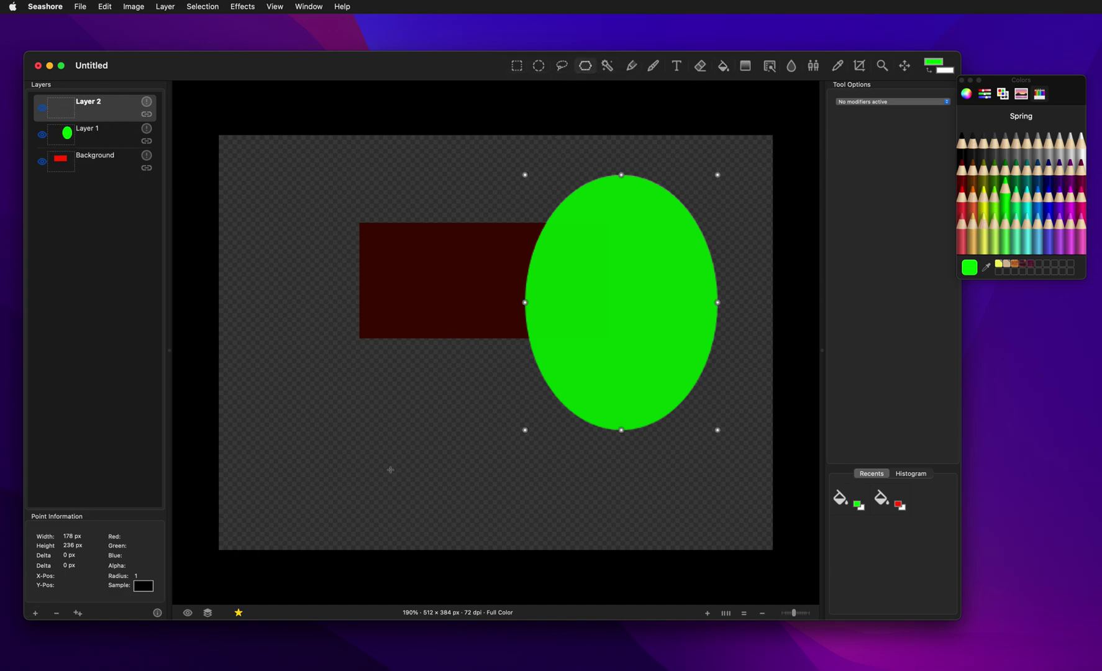
{"action": "left_click", "coordinate": [358, 375]}
{"action": "left_click", "coordinate": [290, 480]}
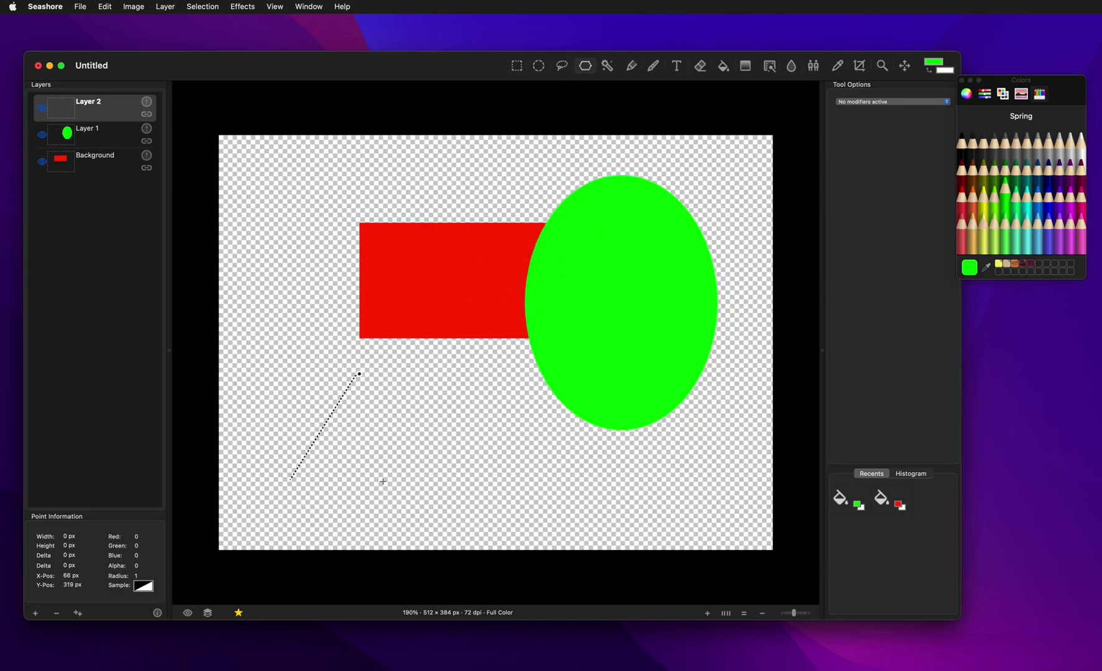
{"action": "left_click", "coordinate": [418, 477]}
{"action": "left_click", "coordinate": [359, 374]}
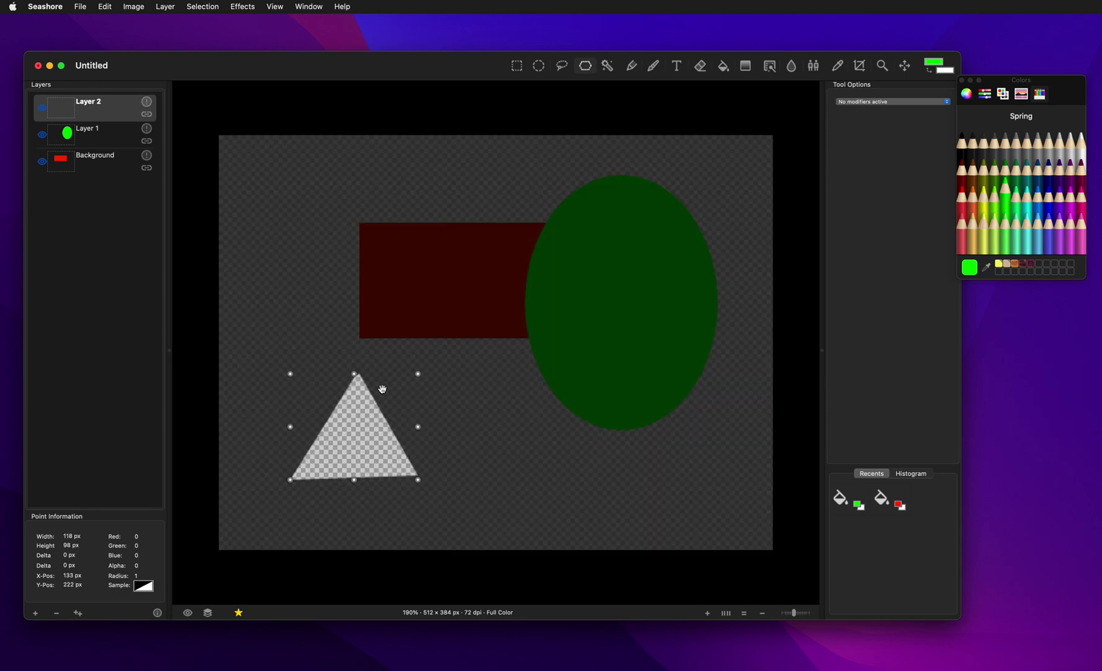
{"action": "left_click", "coordinate": [1048, 206]}
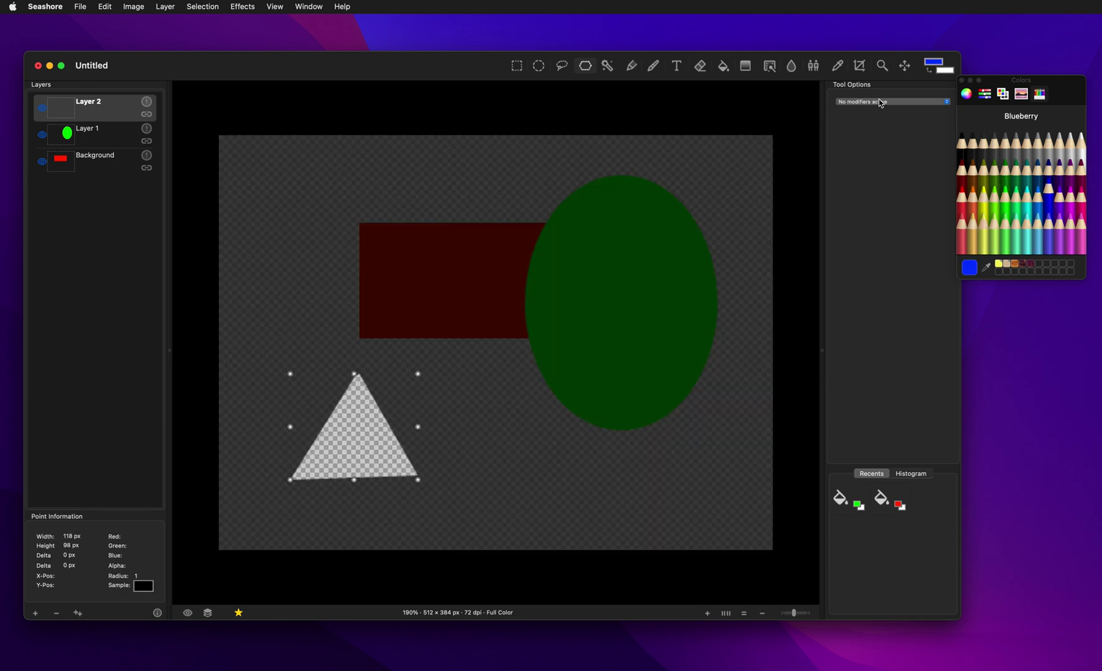
{"action": "left_click", "coordinate": [727, 72]}
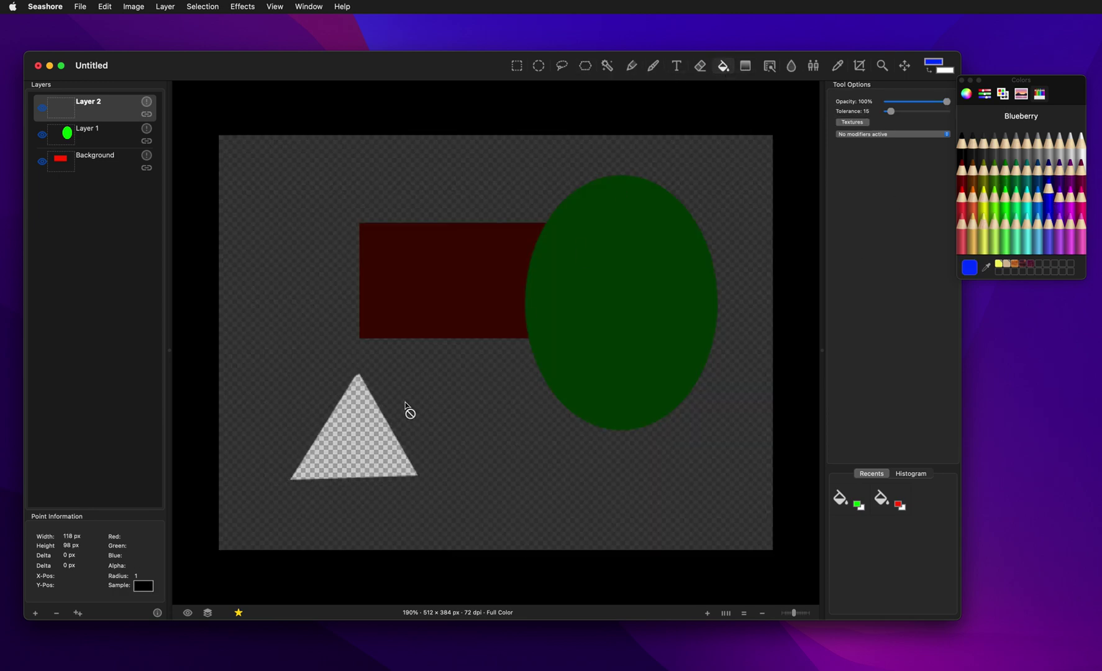
{"action": "left_click", "coordinate": [363, 416]}
{"action": "left_click", "coordinate": [203, 7]}
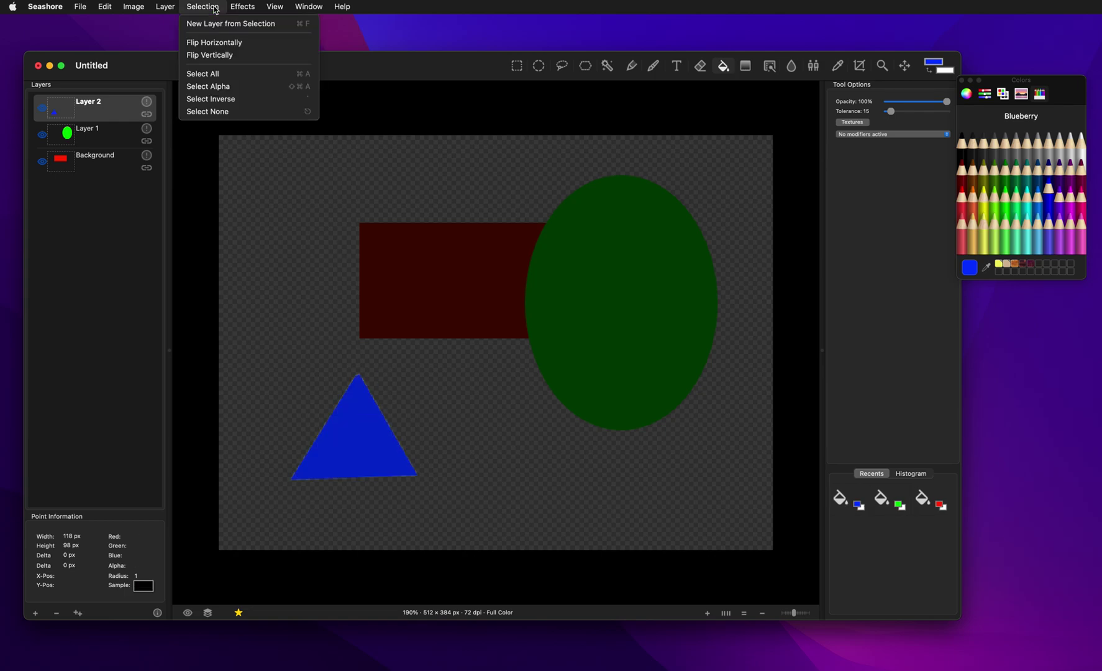
{"action": "left_click", "coordinate": [221, 112]}
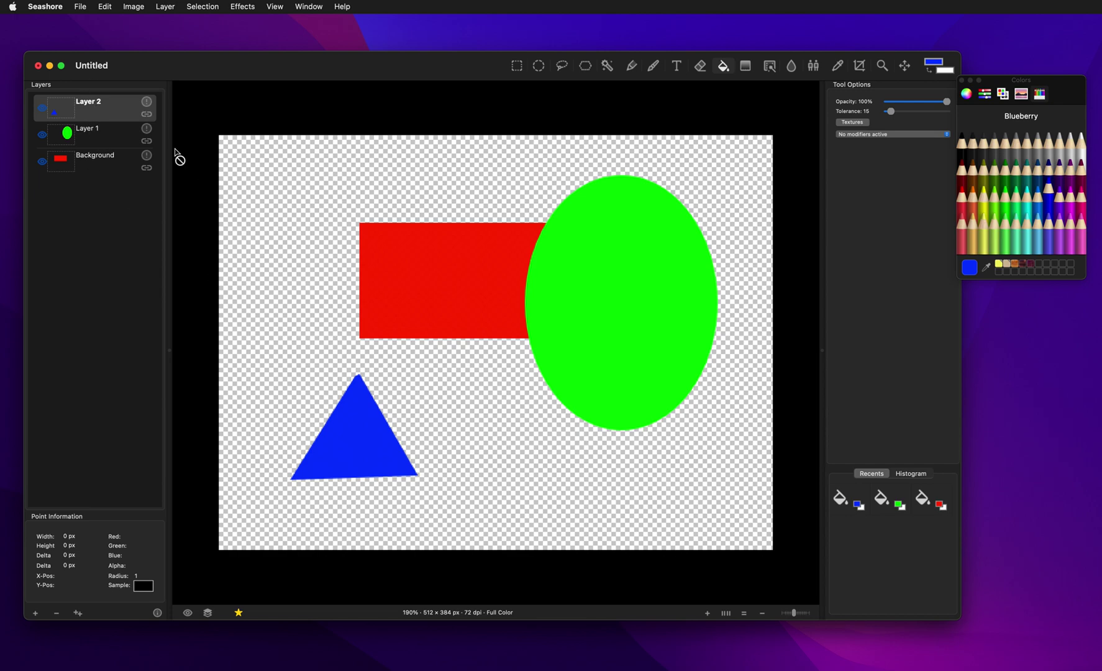
- Move Layer 2 about 22 px left and 25 px up with the Move tool
{"action": "left_click", "coordinate": [904, 65]}
{"action": "left_click_drag", "start_coordinate": [344, 456], "coordinate": [321, 427]}
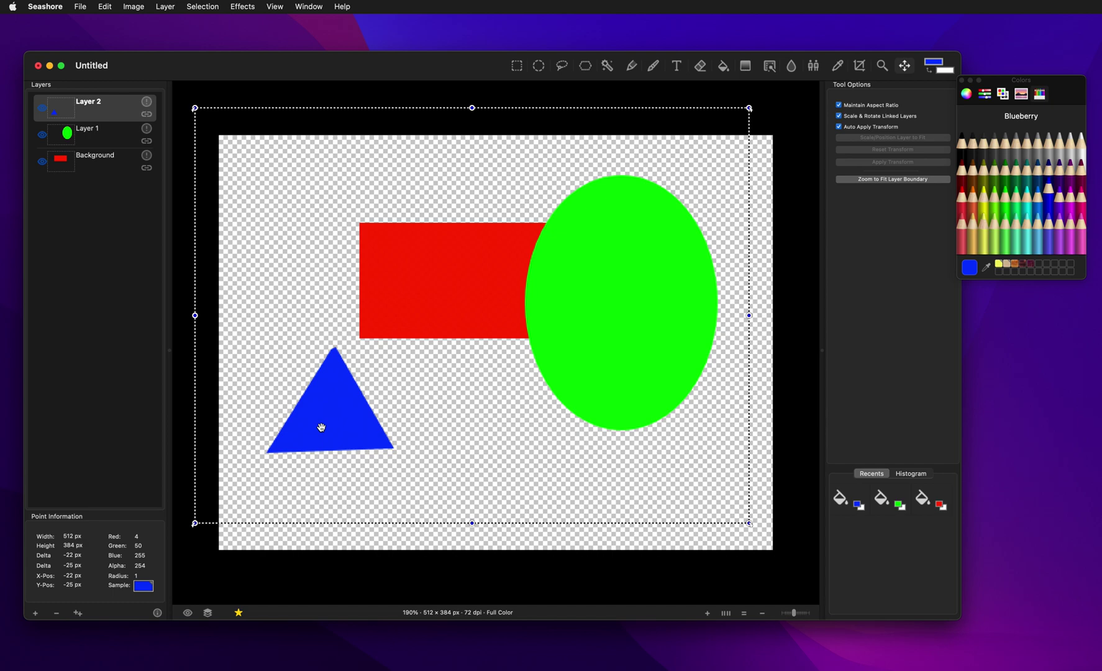
{"action": "left_click_drag", "start_coordinate": [321, 428], "coordinate": [321, 427]}
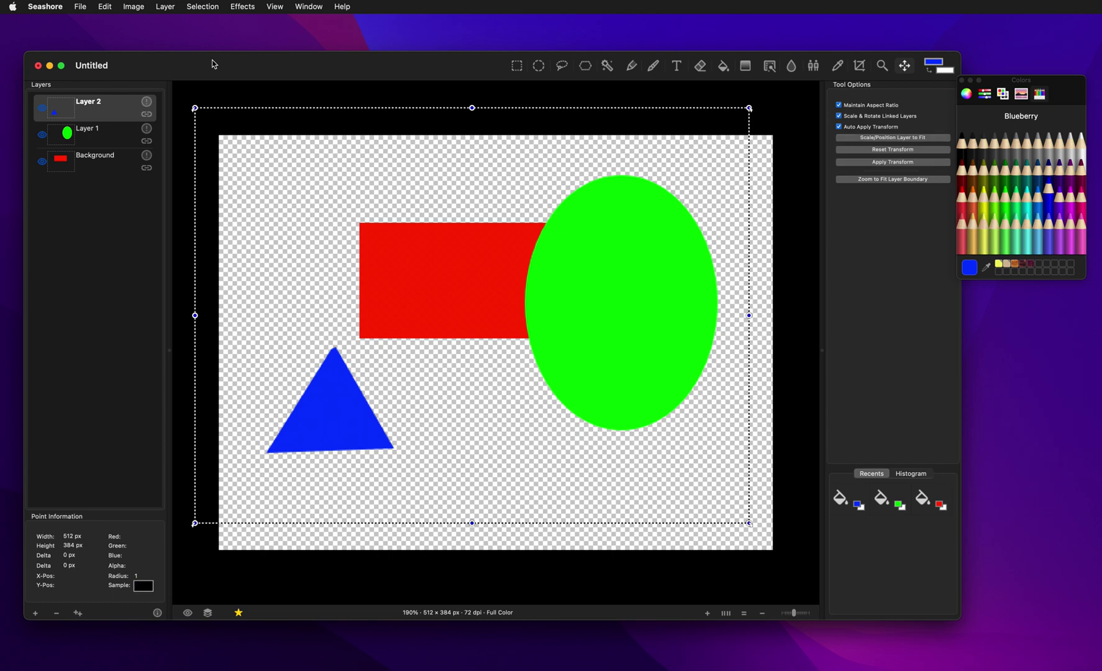
- Condense the triangle and ellipse layers' boundaries to their content
{"action": "left_click", "coordinate": [160, 5]}
{"action": "mouse_move", "coordinate": [211, 49]}
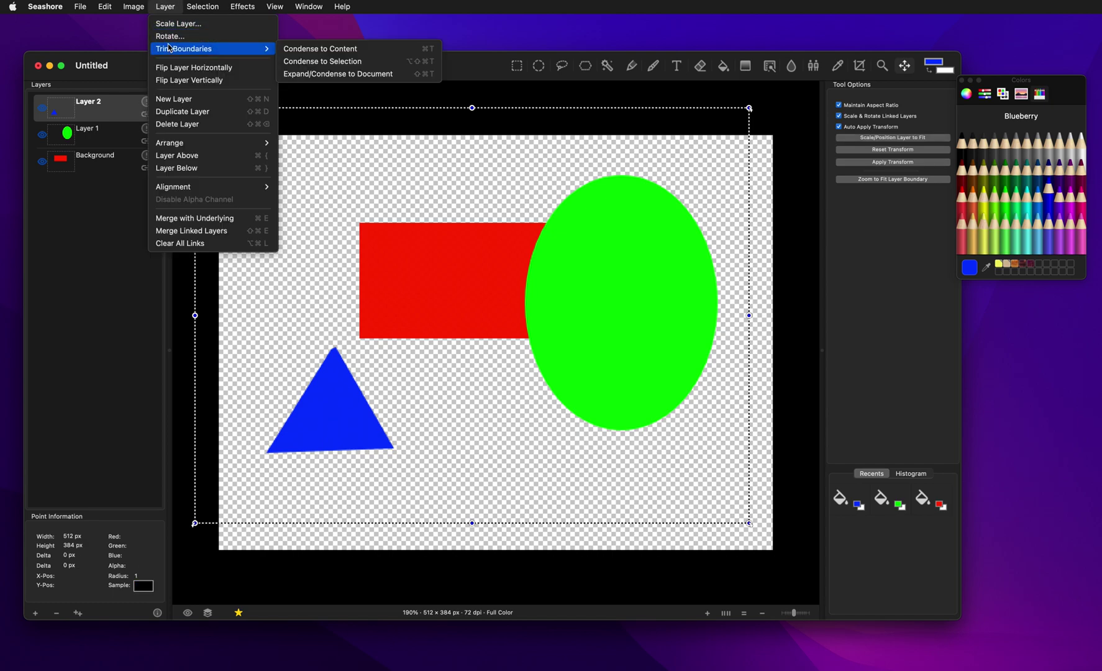
{"action": "left_click", "coordinate": [331, 48]}
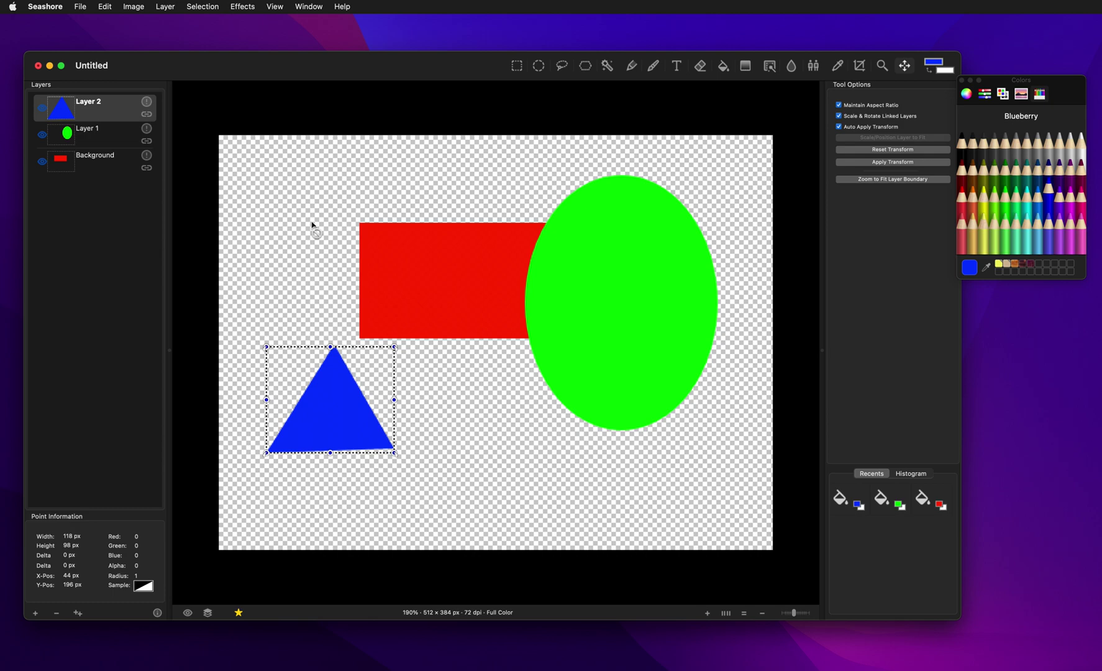
{"action": "left_click", "coordinate": [111, 145]}
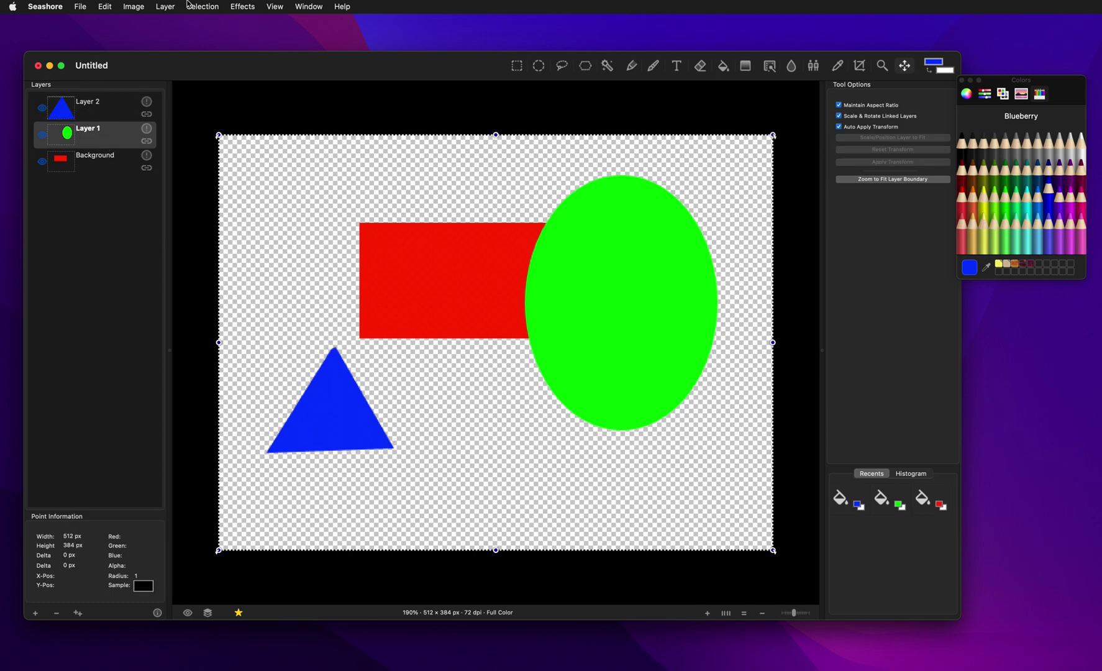
{"action": "left_click", "coordinate": [162, 7]}
{"action": "mouse_move", "coordinate": [205, 49]}
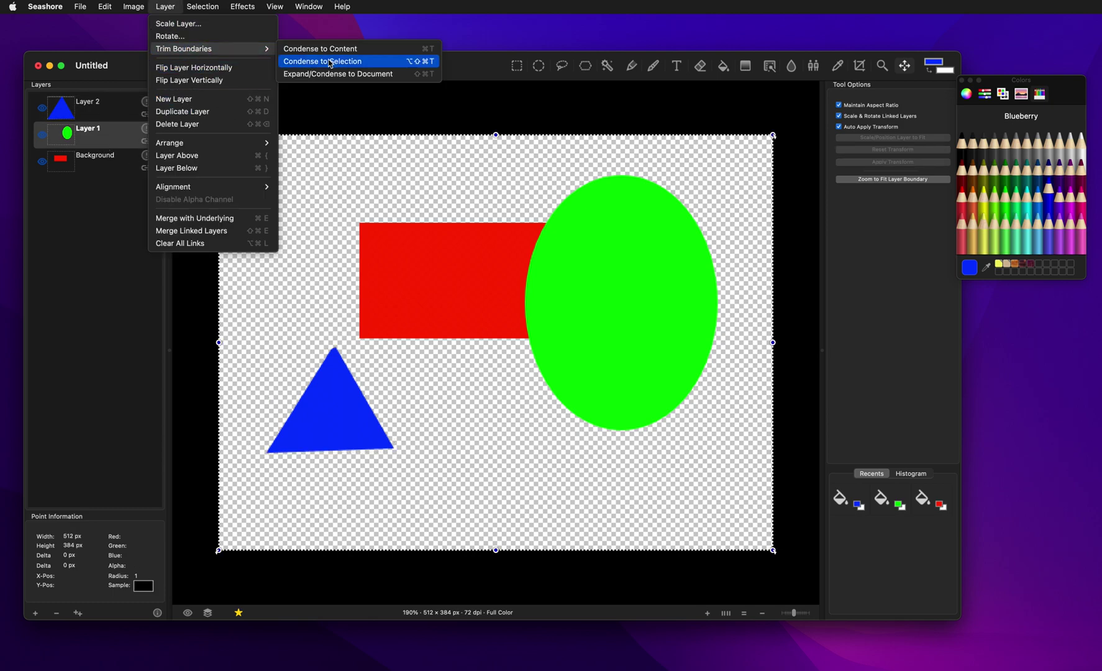
{"action": "left_click", "coordinate": [334, 56]}
- Condense the Background layer to its 230 × 107 px rectangle and move it down-left
{"action": "left_click", "coordinate": [108, 162]}
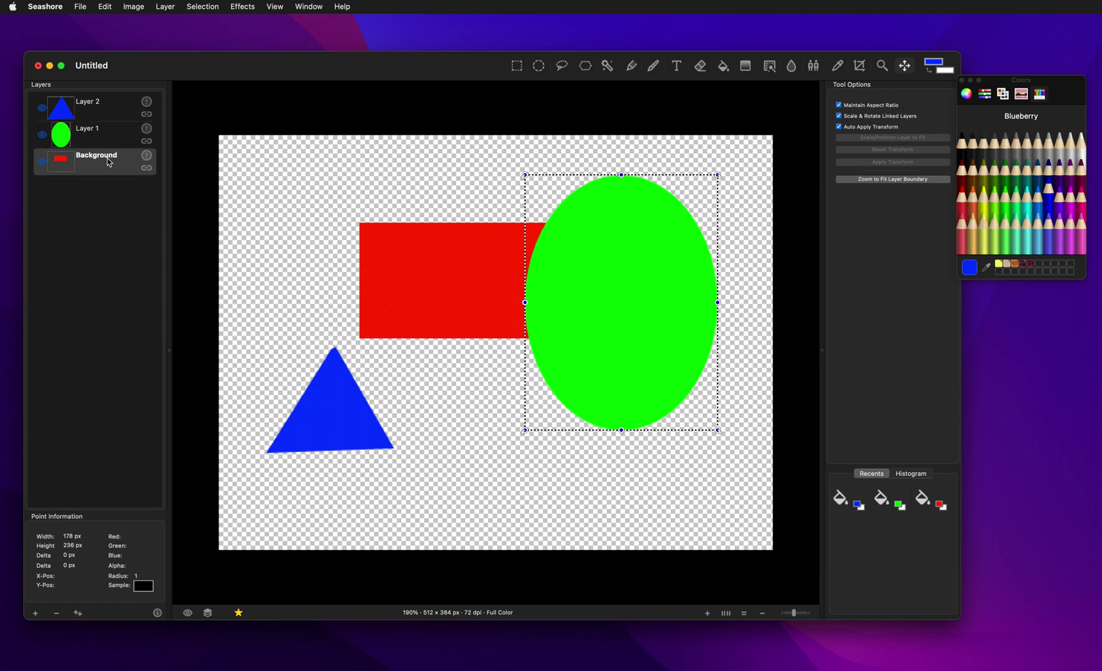
{"action": "left_click", "coordinate": [165, 8]}
{"action": "mouse_move", "coordinate": [186, 49]}
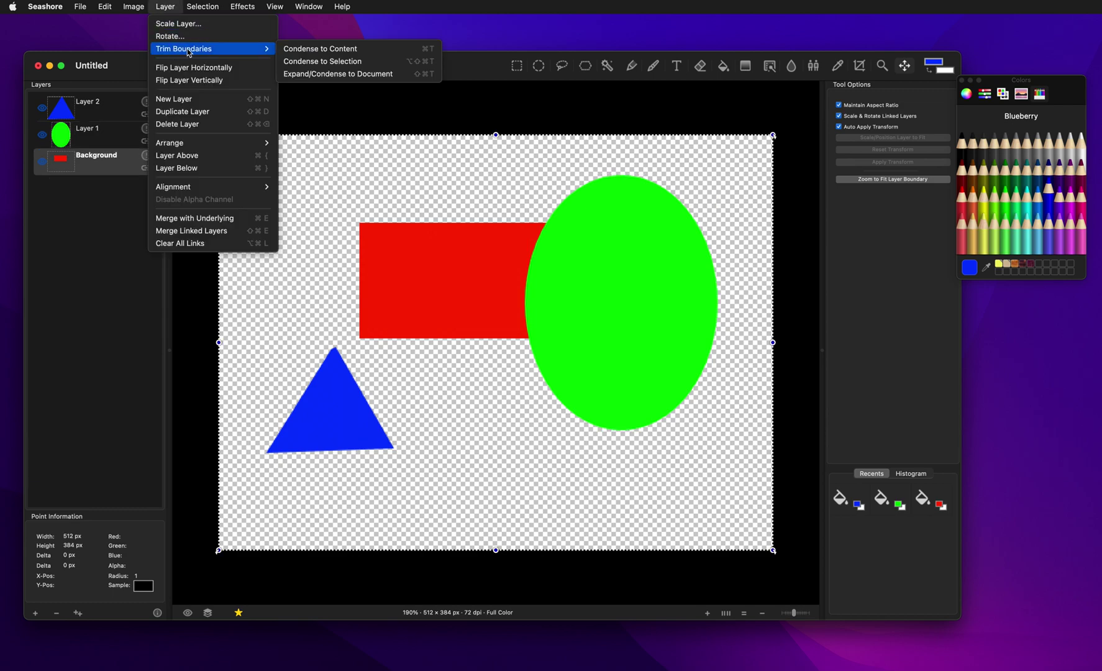
{"action": "left_click", "coordinate": [337, 55]}
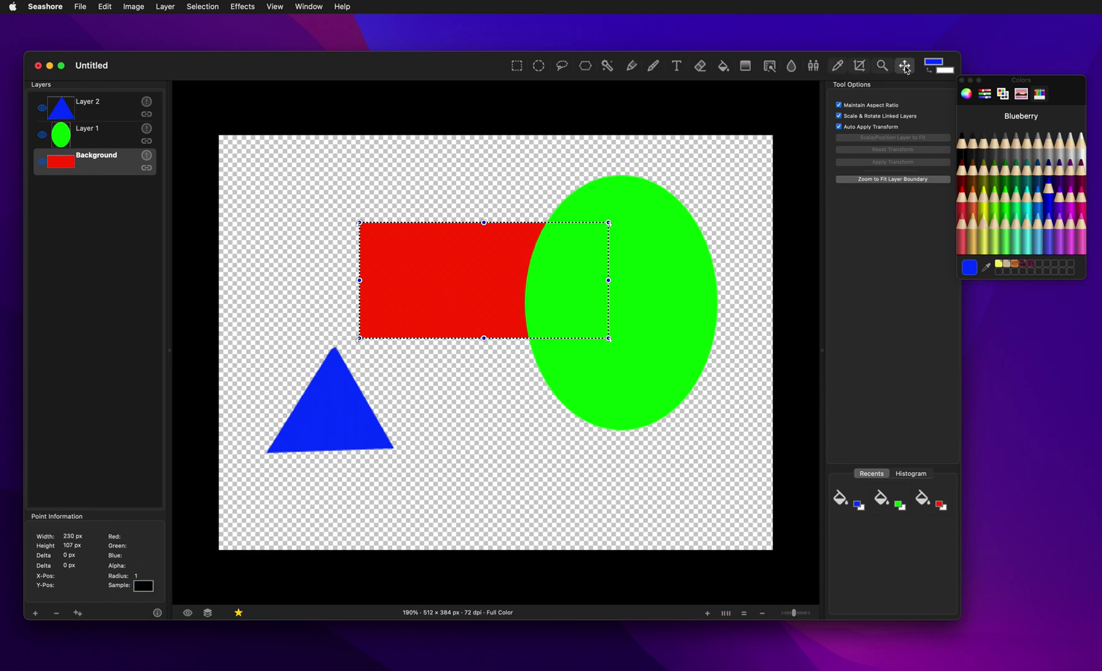
{"action": "left_click_drag", "start_coordinate": [430, 275], "coordinate": [384, 320]}
- Drag the green ellipse left and the blue triangle up-right so all shapes overlap
{"action": "left_click", "coordinate": [110, 134]}
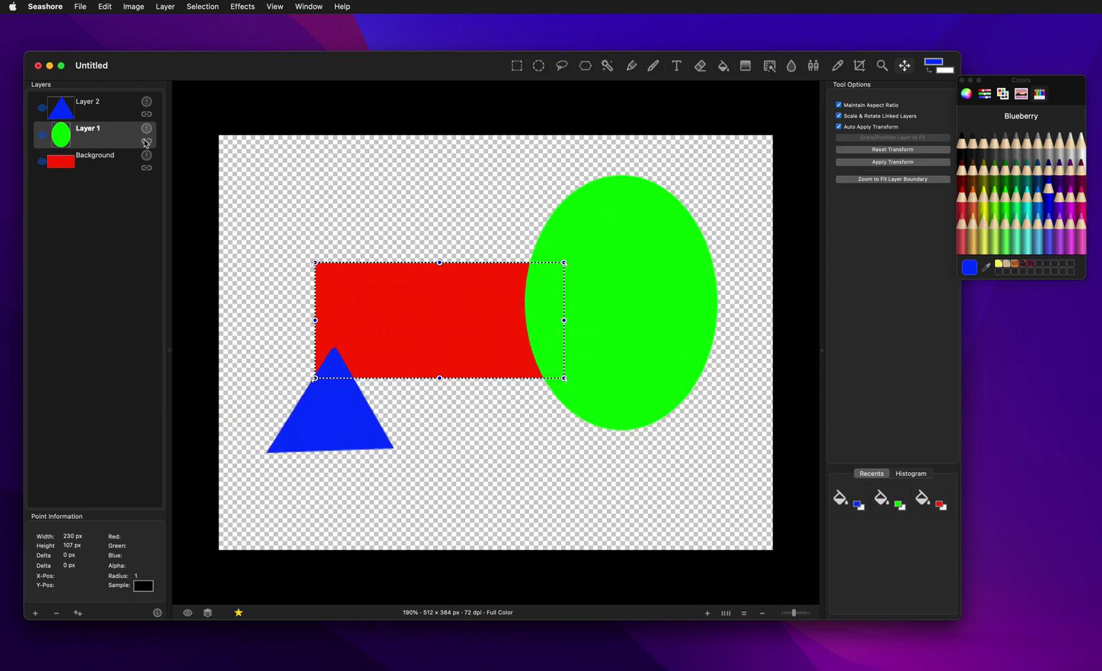
{"action": "left_click_drag", "start_coordinate": [588, 319], "coordinate": [483, 337]}
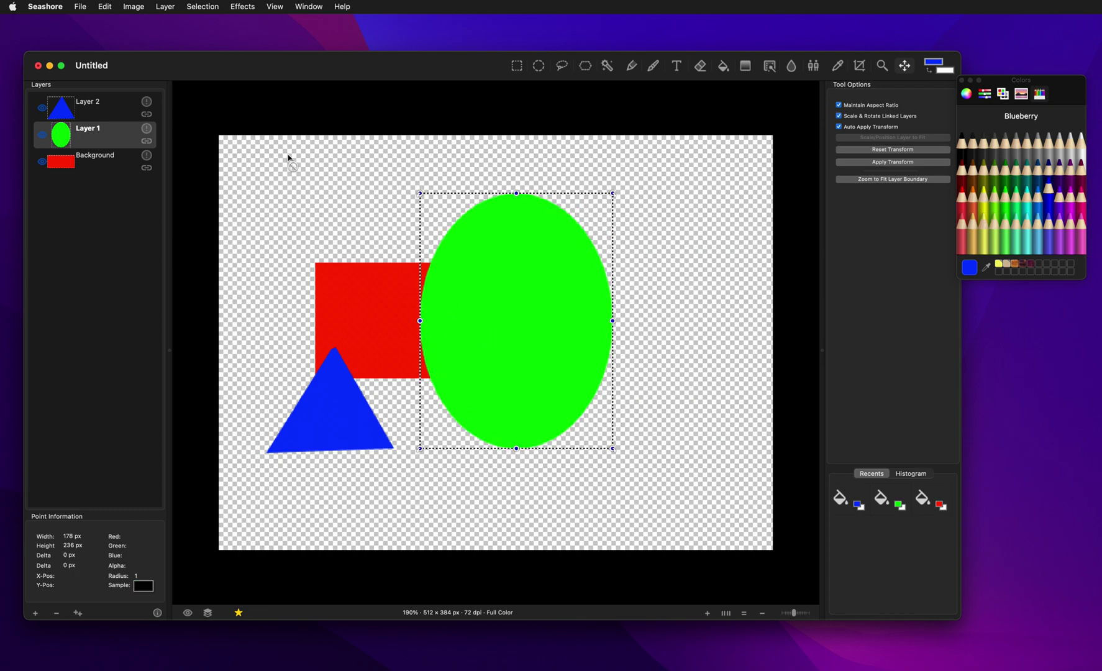
{"action": "left_click", "coordinate": [96, 113]}
{"action": "left_click_drag", "start_coordinate": [337, 408], "coordinate": [435, 367]}
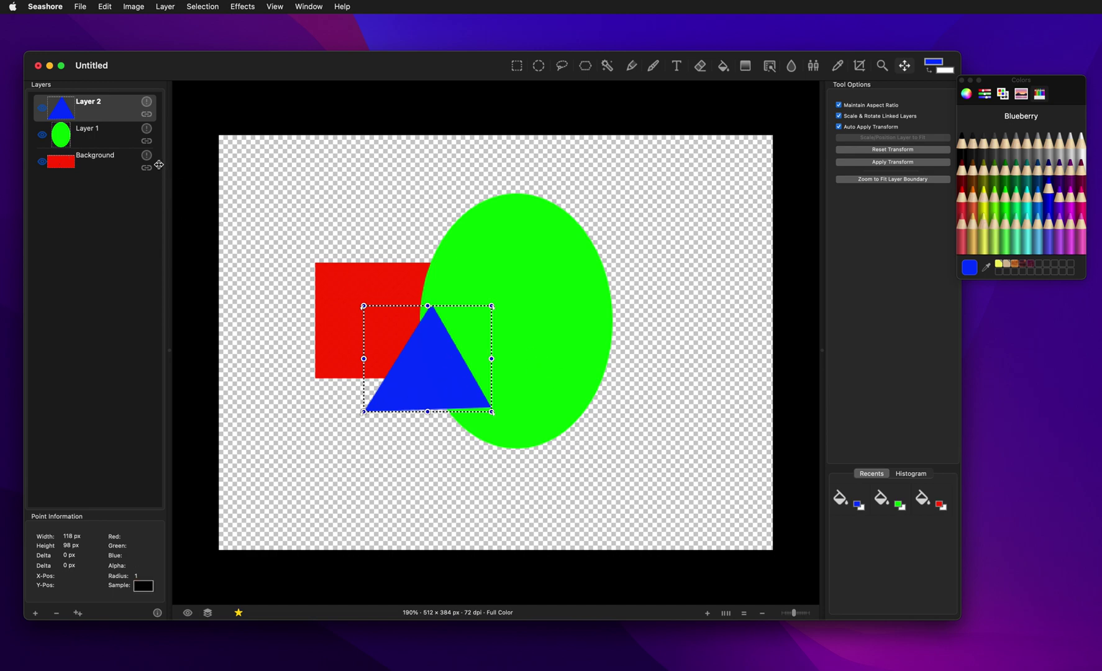
- Move the red rectangle's layer to the top, rename it 'Top', and shift it up slightly
{"action": "left_click", "coordinate": [97, 167]}
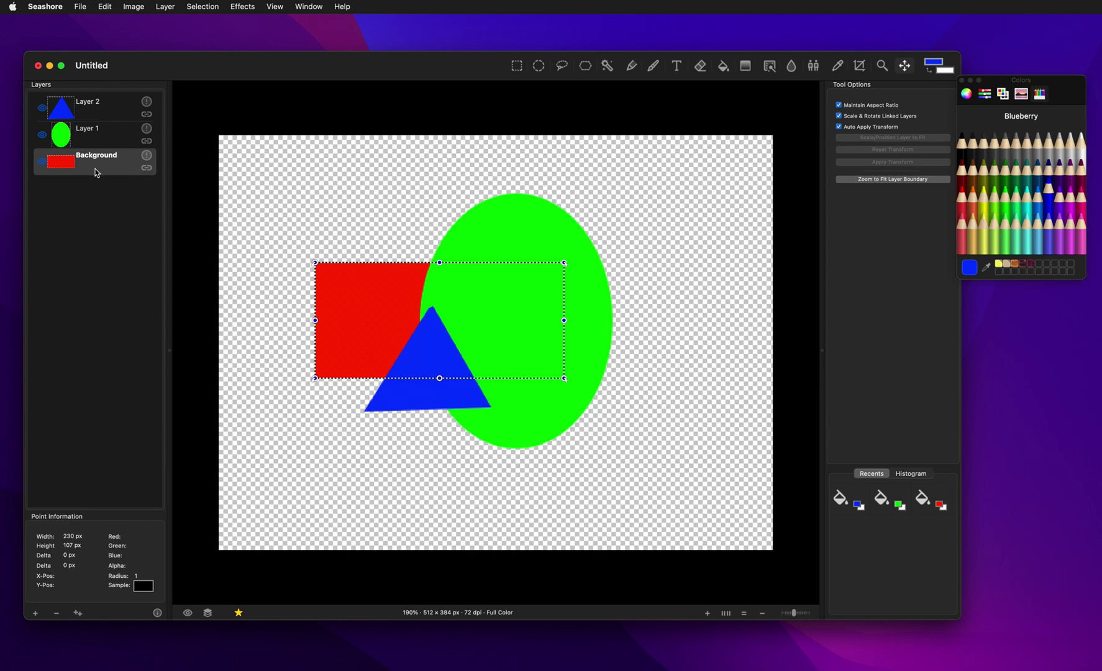
{"action": "left_click_drag", "start_coordinate": [96, 169], "coordinate": [94, 98]}
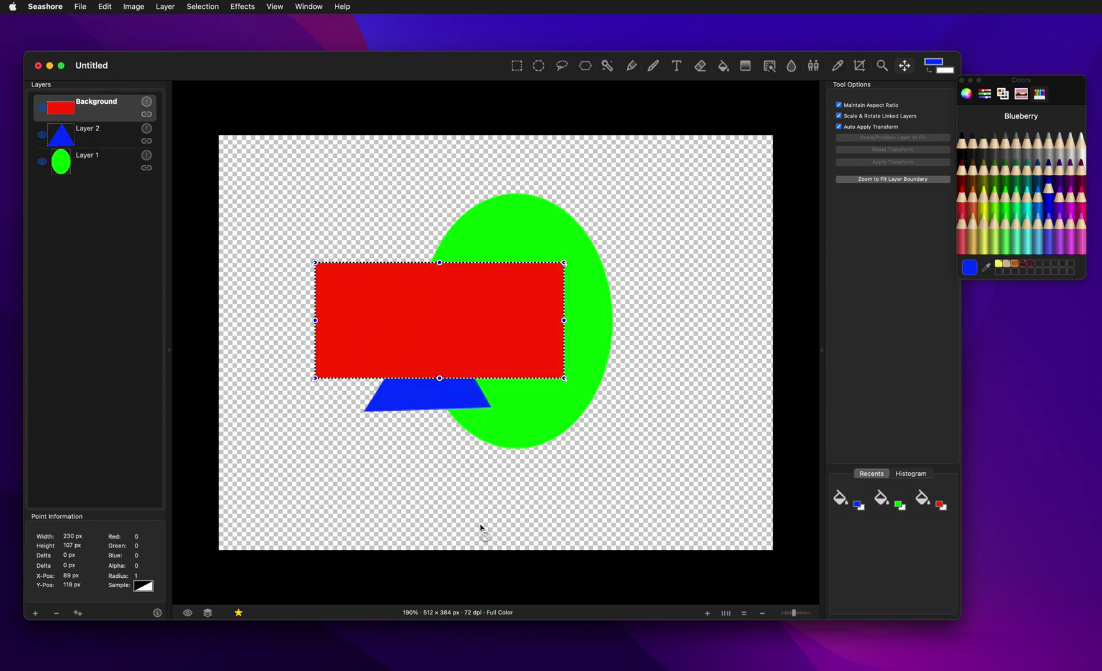
{"action": "left_click", "coordinate": [146, 104]}
{"action": "type", "text": "Top"}
{"action": "key", "text": "Return"}
{"action": "left_click_drag", "start_coordinate": [460, 335], "coordinate": [461, 307]}
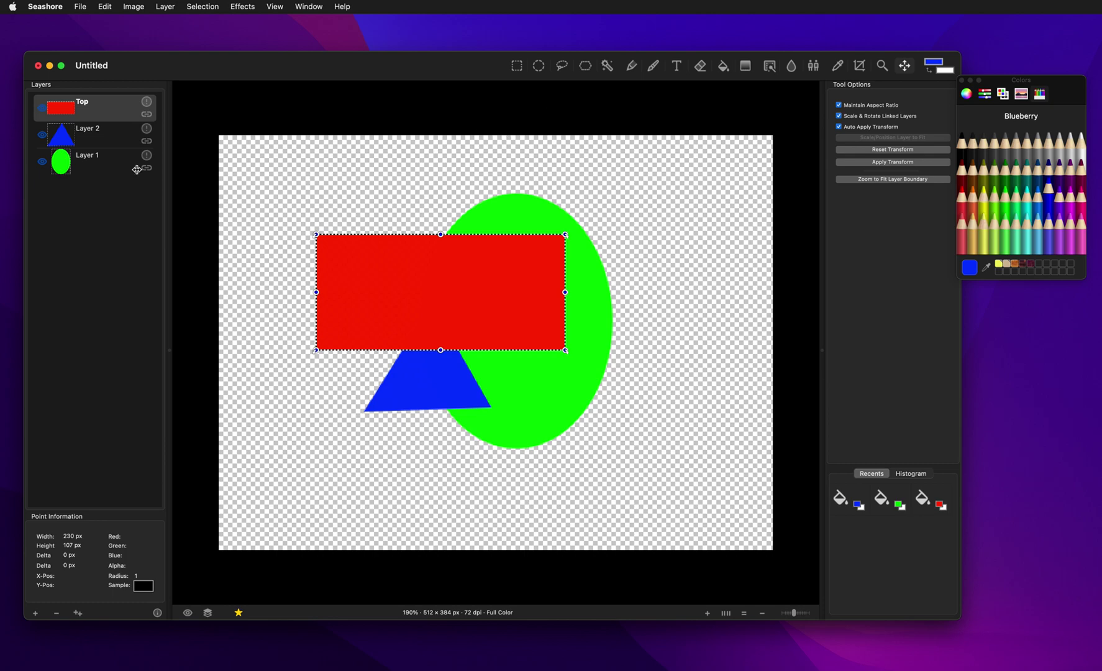
- Scribble across the red rectangle with the Brush in Licorice black
{"action": "left_click", "coordinate": [652, 68]}
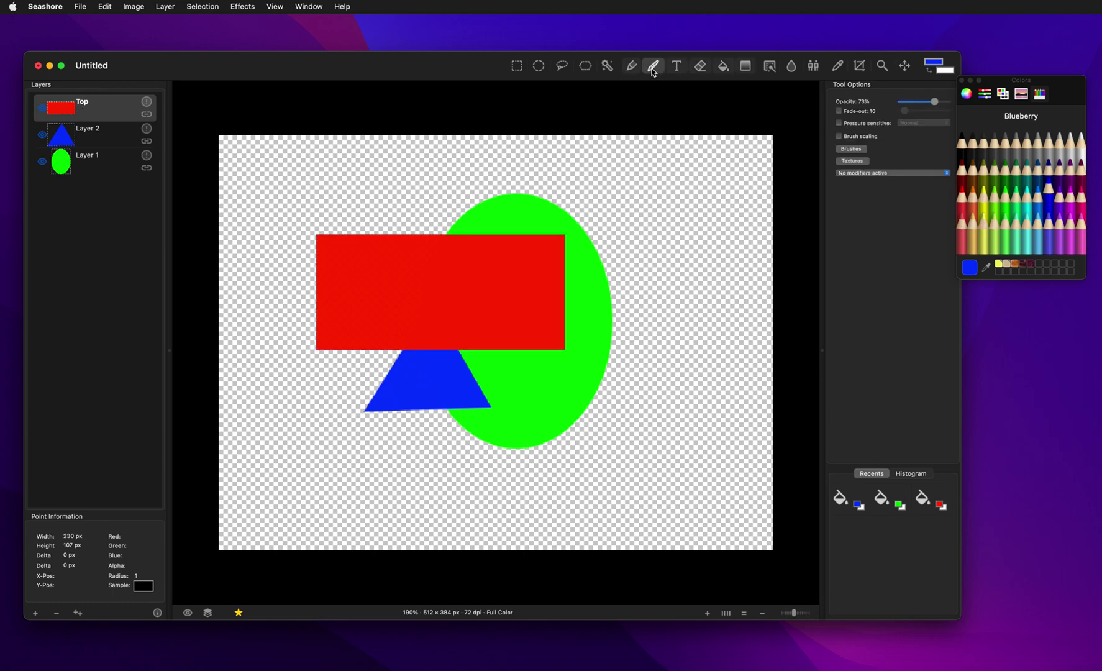
{"action": "left_click", "coordinate": [960, 149]}
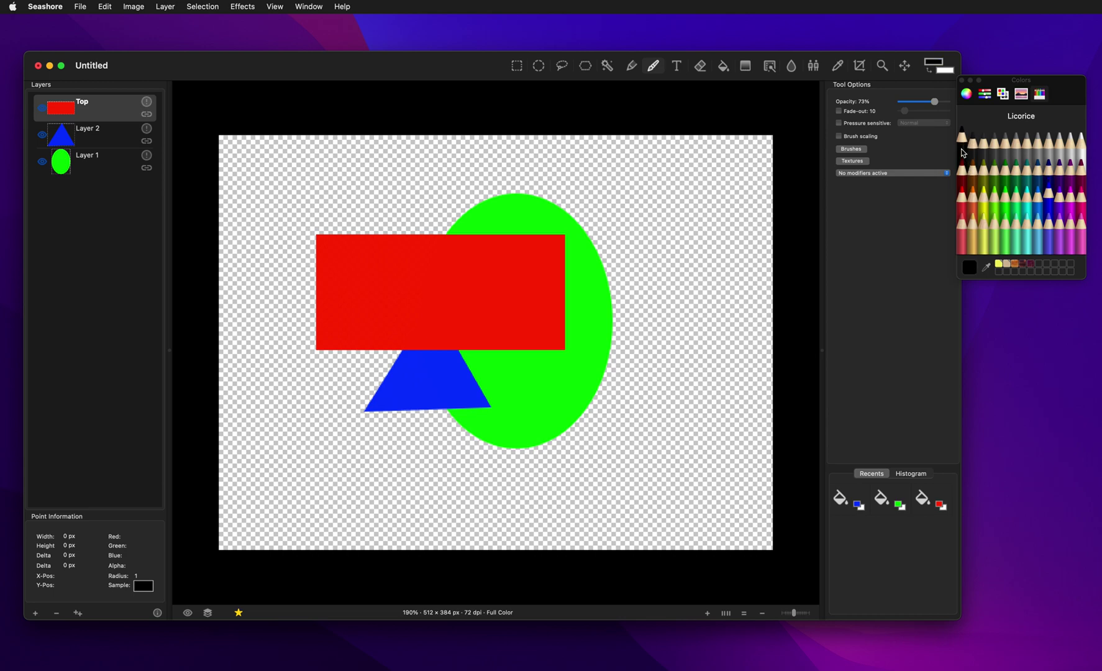
{"action": "left_click", "coordinate": [856, 150]}
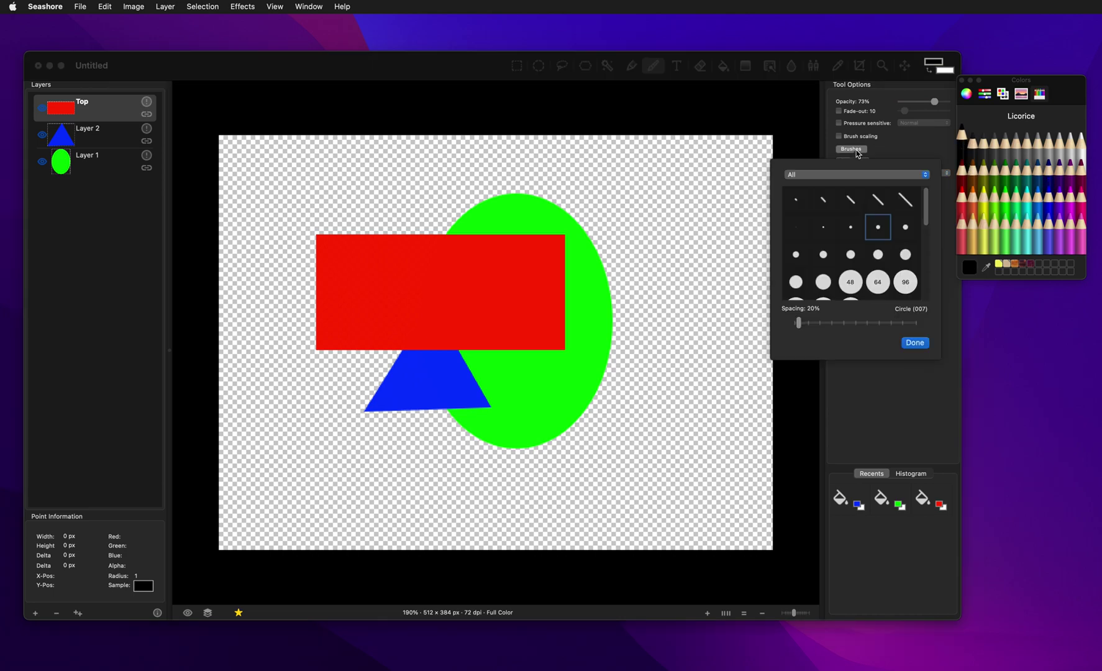
{"action": "left_click", "coordinate": [916, 346]}
{"action": "mouse_move", "coordinate": [356, 283]}
{"action": "left_mouse_down"}
{"action": "mouse_move", "coordinate": [423, 276]}
{"action": "mouse_move", "coordinate": [421, 309]}
{"action": "mouse_move", "coordinate": [537, 333]}
{"action": "mouse_move", "coordinate": [539, 366]}
{"action": "mouse_move", "coordinate": [610, 385]}
{"action": "mouse_move", "coordinate": [588, 311]}
{"action": "mouse_move", "coordinate": [513, 308]}
{"action": "mouse_move", "coordinate": [563, 292]}
{"action": "mouse_move", "coordinate": [565, 266]}
{"action": "mouse_move", "coordinate": [512, 239]}
{"action": "mouse_move", "coordinate": [499, 277]}
{"action": "mouse_move", "coordinate": [536, 315]}
{"action": "mouse_move", "coordinate": [547, 361]}
{"action": "left_mouse_up"}
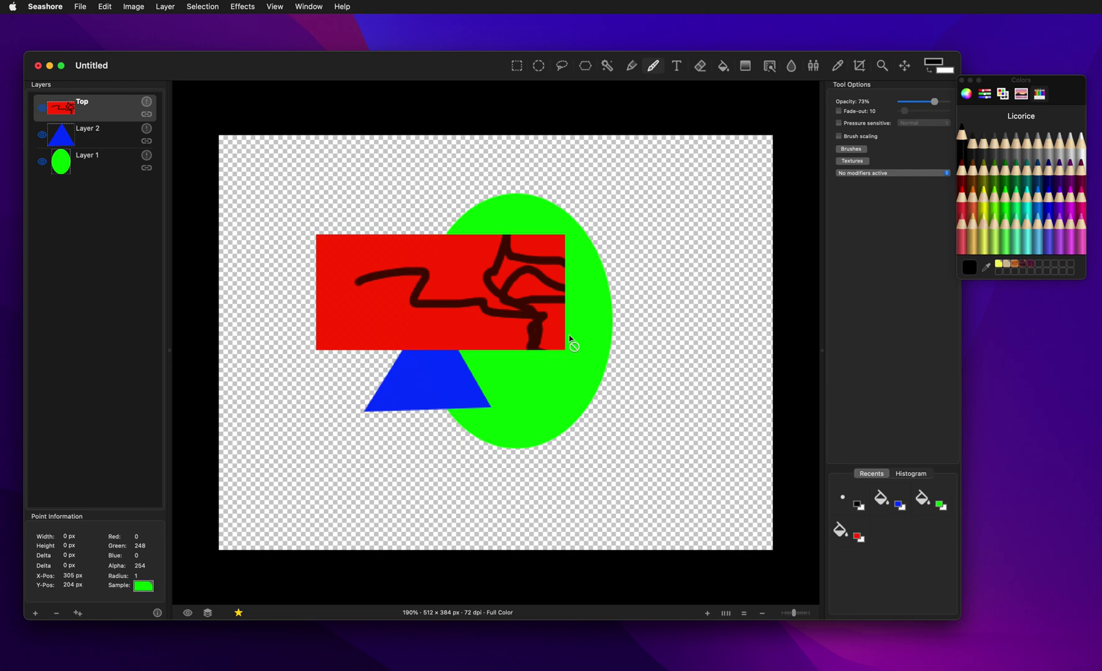
- Paint a black stroke on Layer 1's ellipse, then nudge the Top rectangle slightly right
{"action": "left_click", "coordinate": [97, 169]}
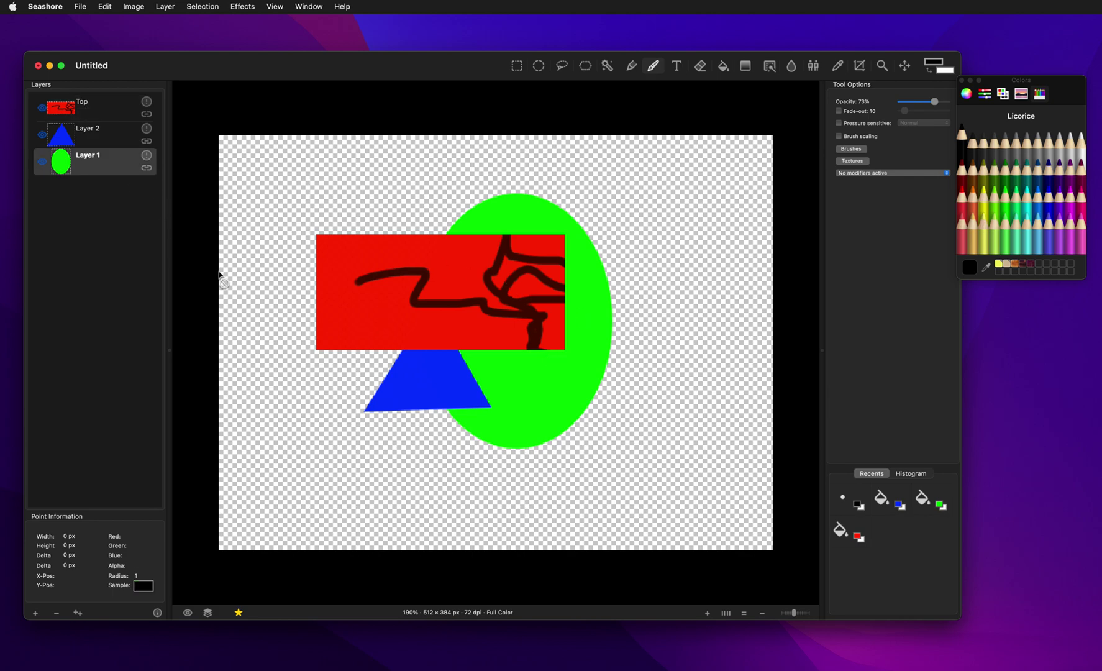
{"action": "mouse_move", "coordinate": [502, 217]}
{"action": "left_mouse_down"}
{"action": "mouse_move", "coordinate": [524, 296]}
{"action": "mouse_move", "coordinate": [513, 377]}
{"action": "mouse_move", "coordinate": [551, 402]}
{"action": "mouse_move", "coordinate": [587, 353]}
{"action": "mouse_move", "coordinate": [576, 270]}
{"action": "mouse_move", "coordinate": [524, 201]}
{"action": "mouse_move", "coordinate": [510, 225]}
{"action": "left_mouse_up"}
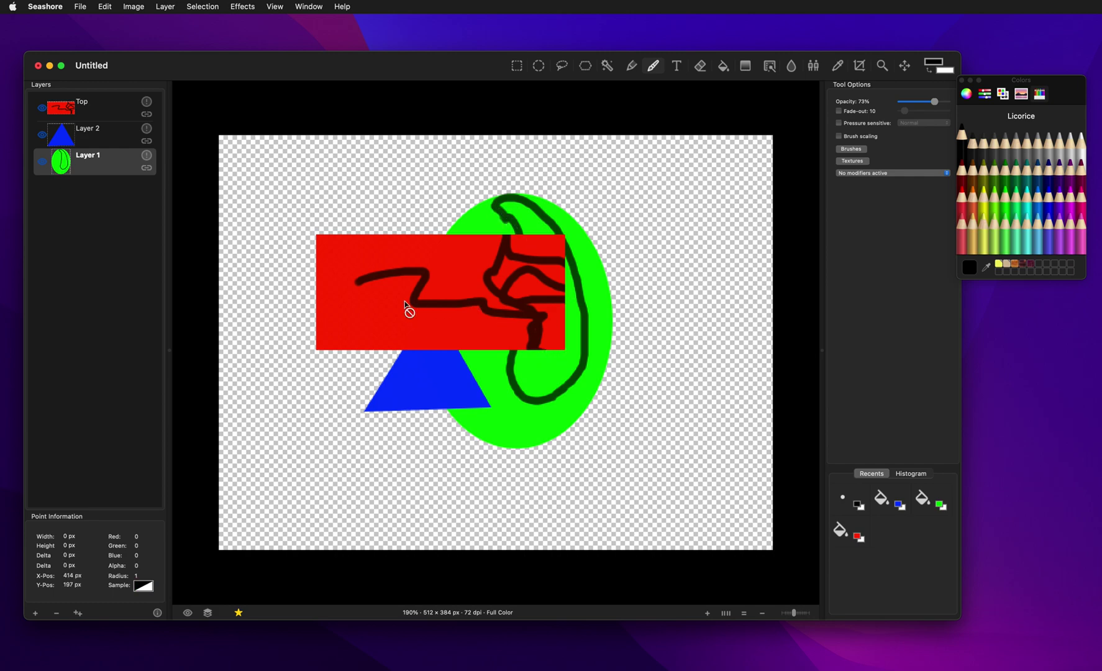
{"action": "left_click", "coordinate": [91, 116]}
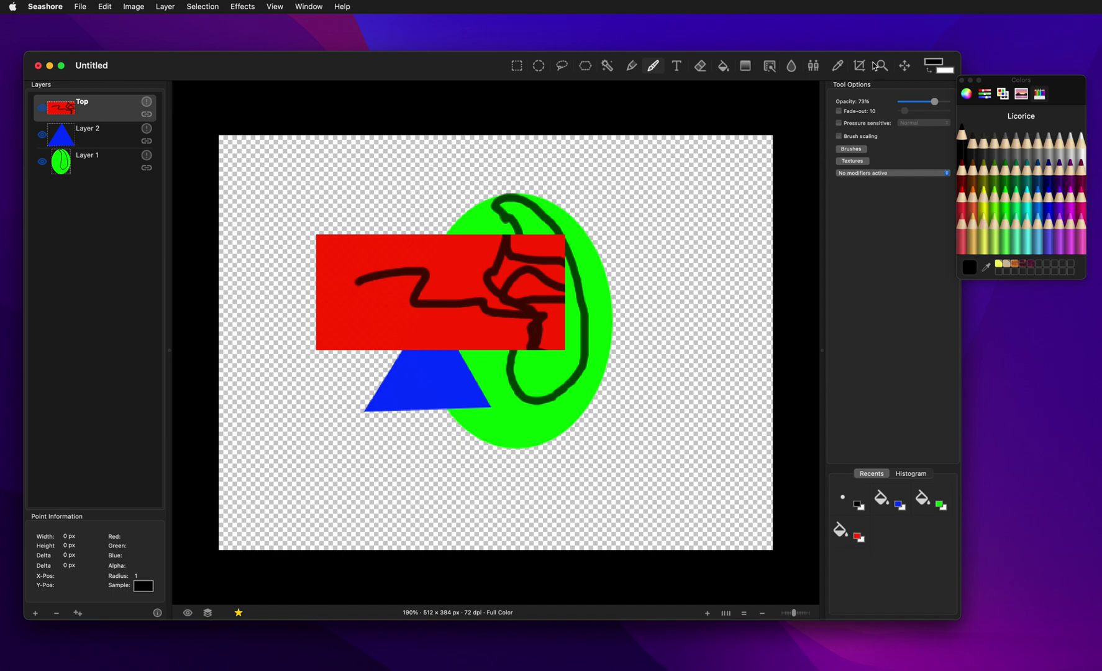
{"action": "left_click", "coordinate": [905, 66]}
{"action": "mouse_move", "coordinate": [415, 269]}
{"action": "left_mouse_down"}
{"action": "mouse_move", "coordinate": [467, 381]}
{"action": "mouse_move", "coordinate": [637, 453]}
{"action": "mouse_move", "coordinate": [512, 315]}
{"action": "mouse_move", "coordinate": [420, 270]}
{"action": "mouse_move", "coordinate": [433, 267]}
{"action": "left_mouse_up"}
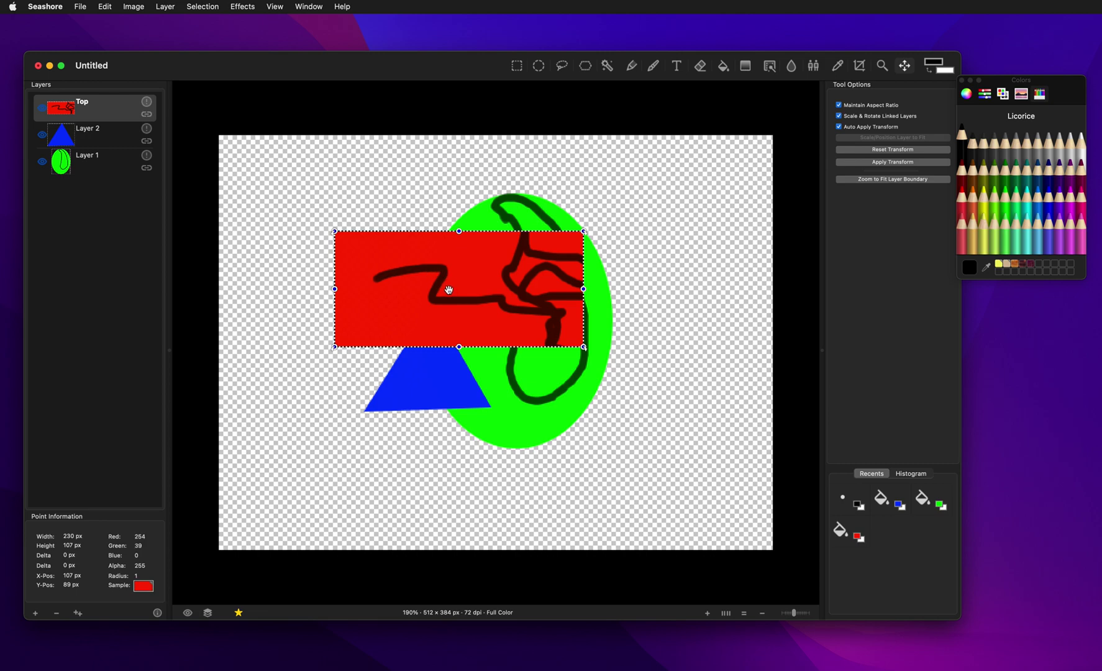
{"action": "left_click", "coordinate": [79, 7]}
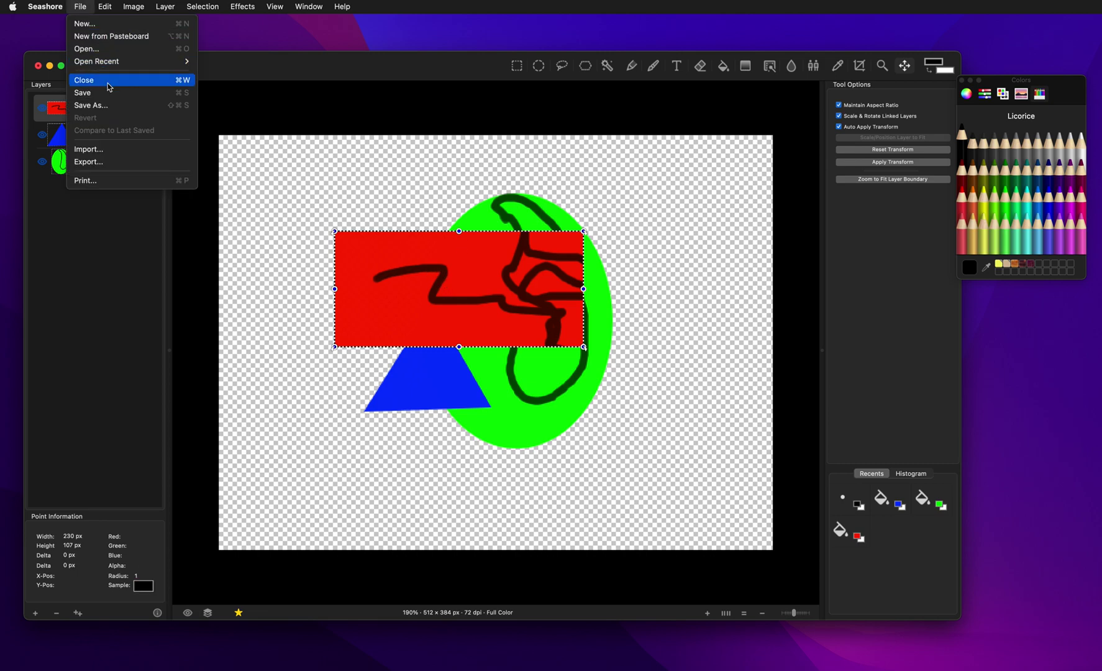
{"action": "left_click", "coordinate": [106, 93]}
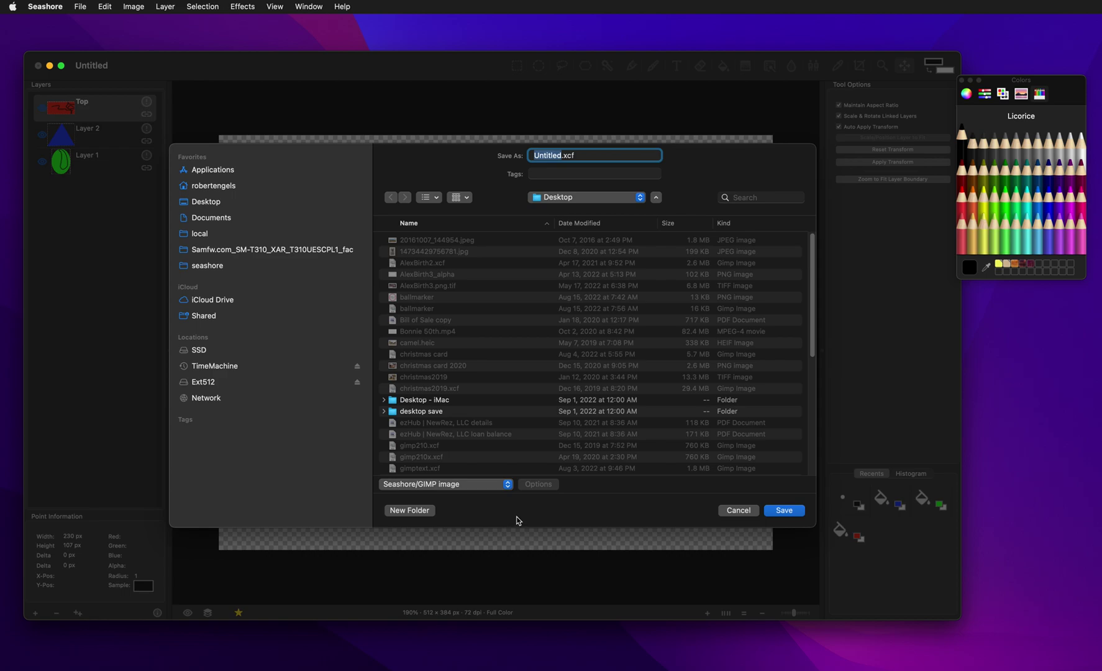
{"action": "left_click", "coordinate": [468, 493]}
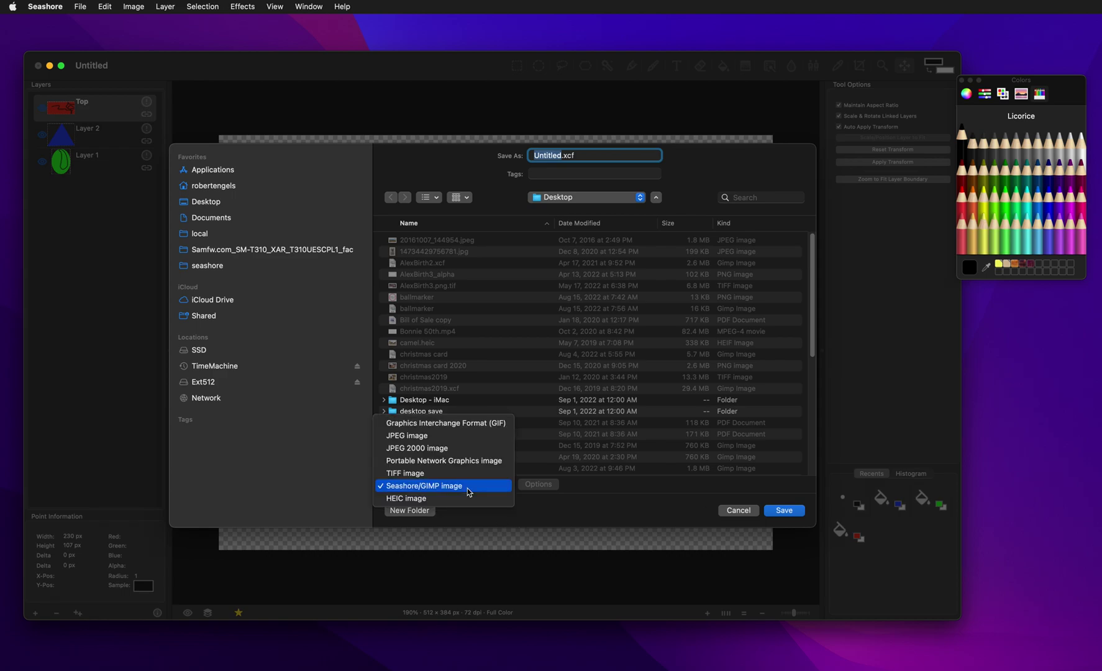
{"action": "left_click", "coordinate": [733, 513]}
{"action": "left_click", "coordinate": [734, 511]}
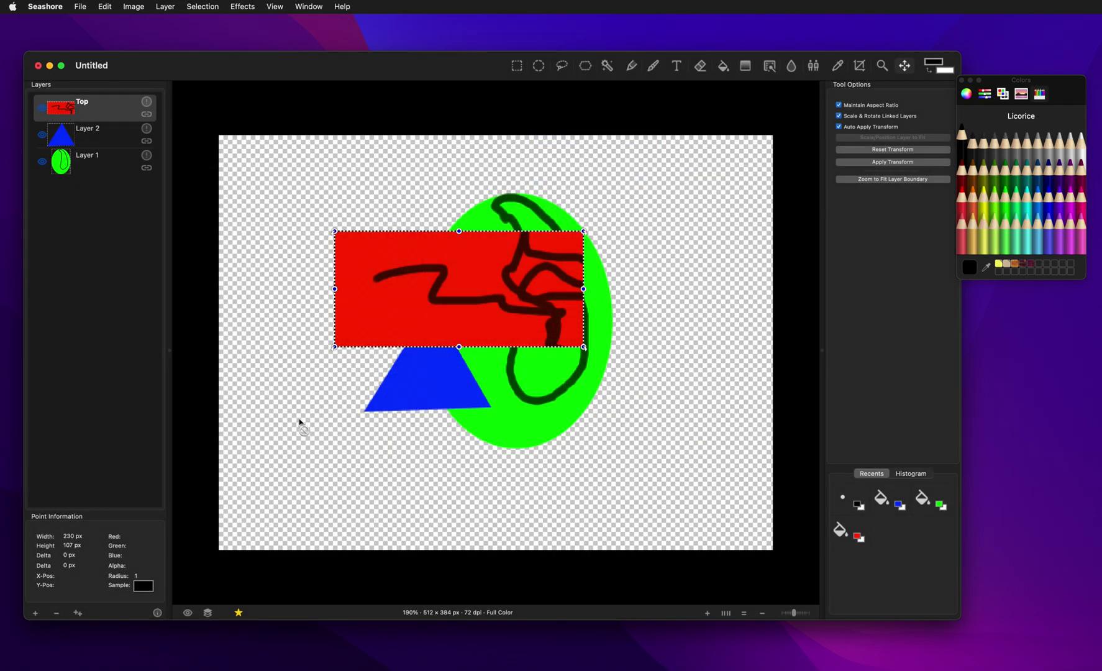